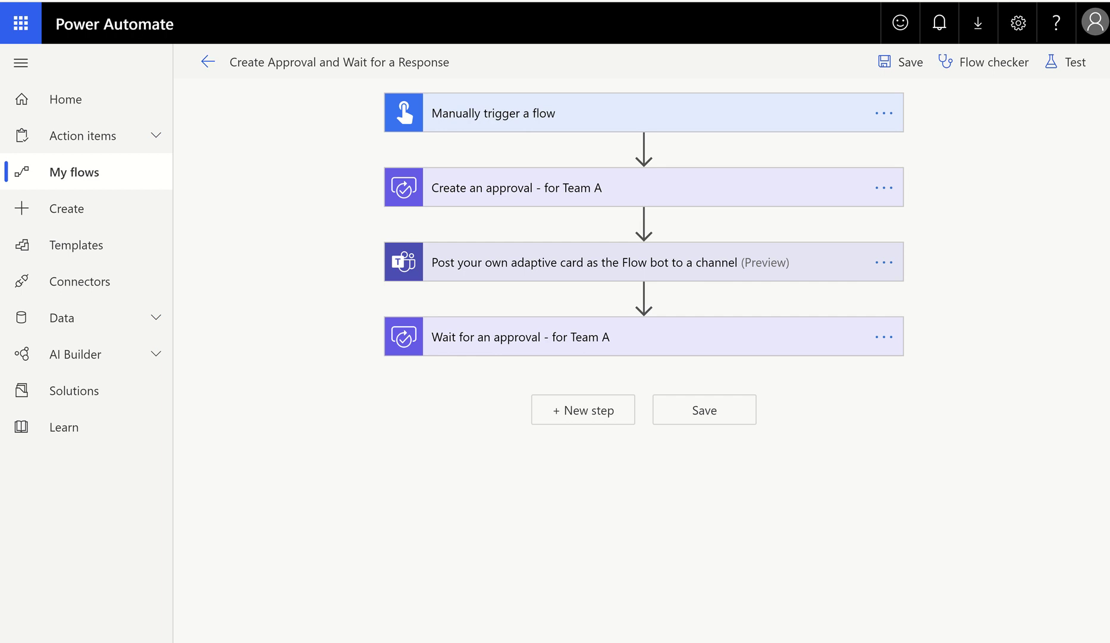
Leave the flow designer and return to the ApprovalDemos site's empty MarketingCollateral library
{"action": "left_click", "coordinate": [208, 62]}
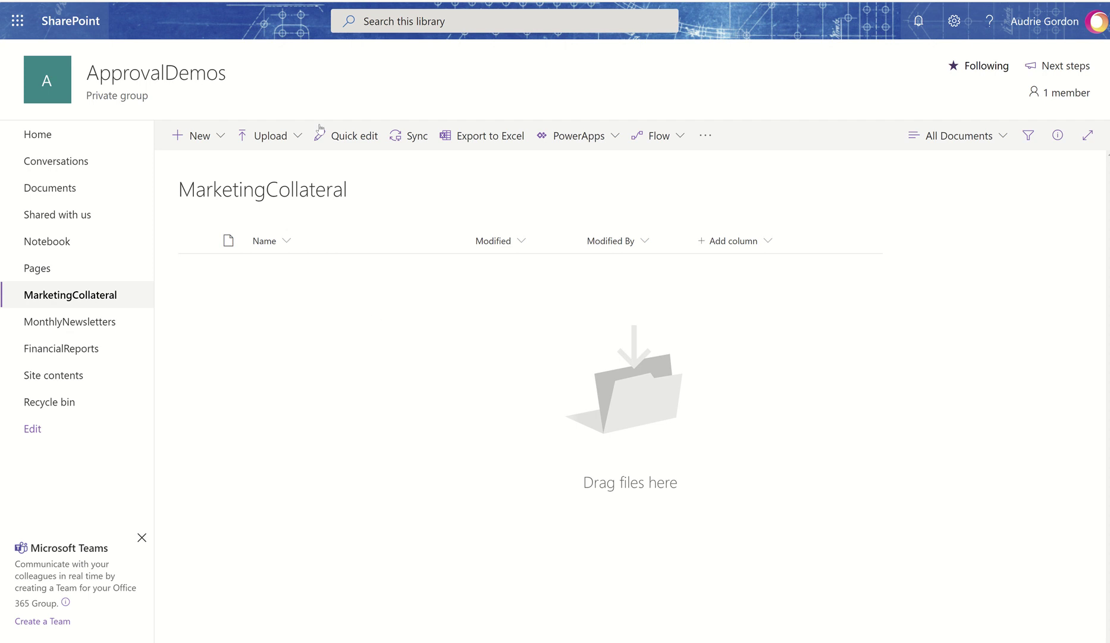
Upload SampleInfographicsFile.pptx from the sample docs folder into the MarketingCollateral library
{"action": "left_click", "coordinate": [300, 140]}
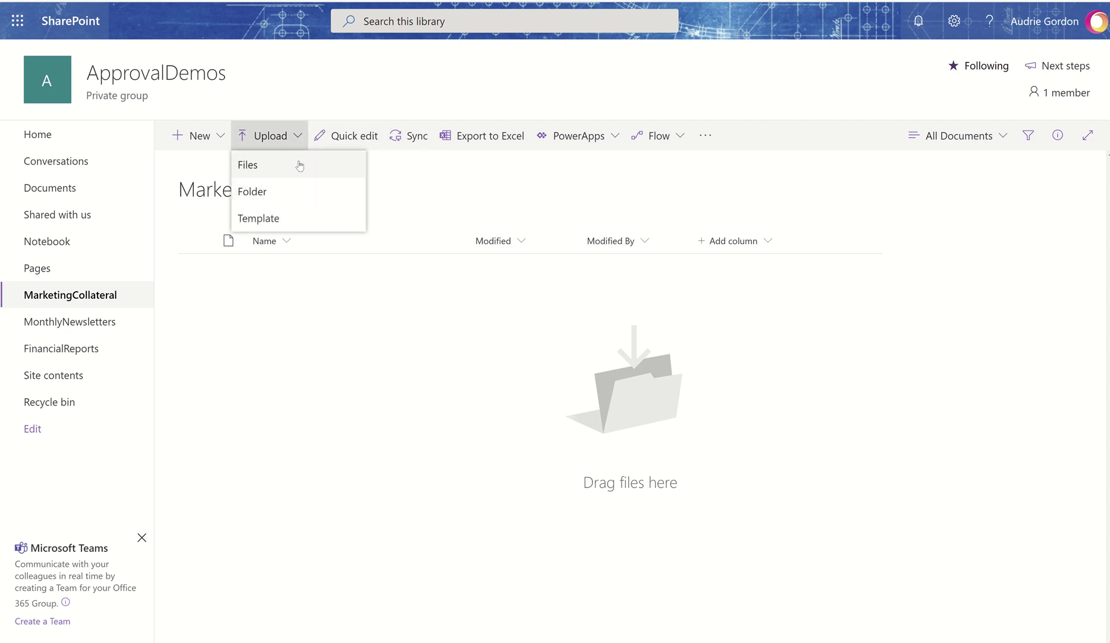
{"action": "left_click", "coordinate": [300, 165]}
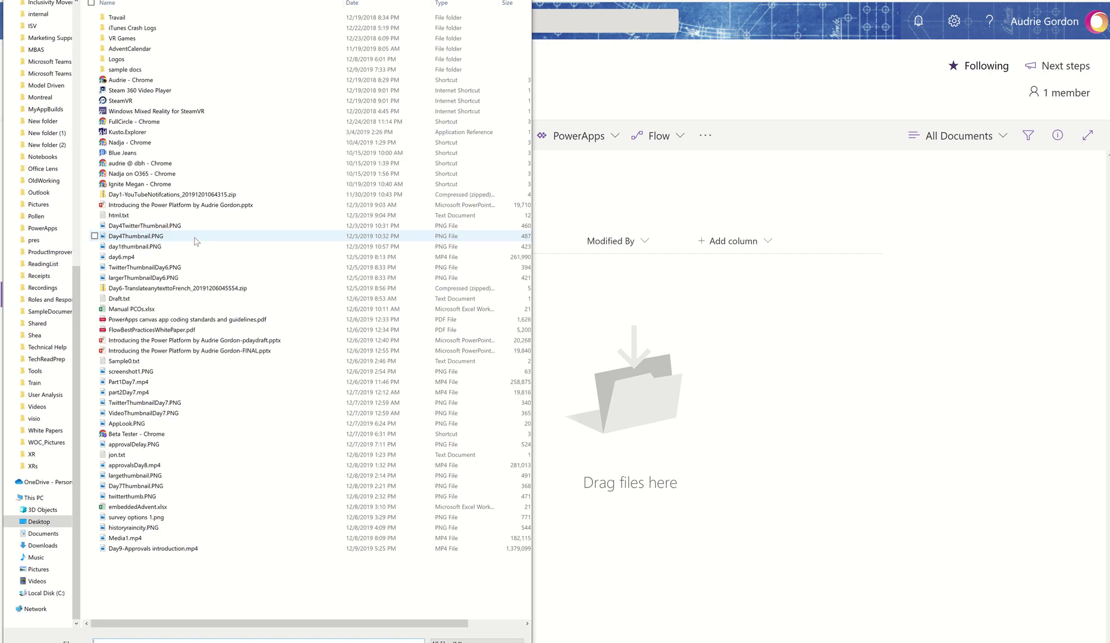
{"action": "double_click", "coordinate": [181, 70]}
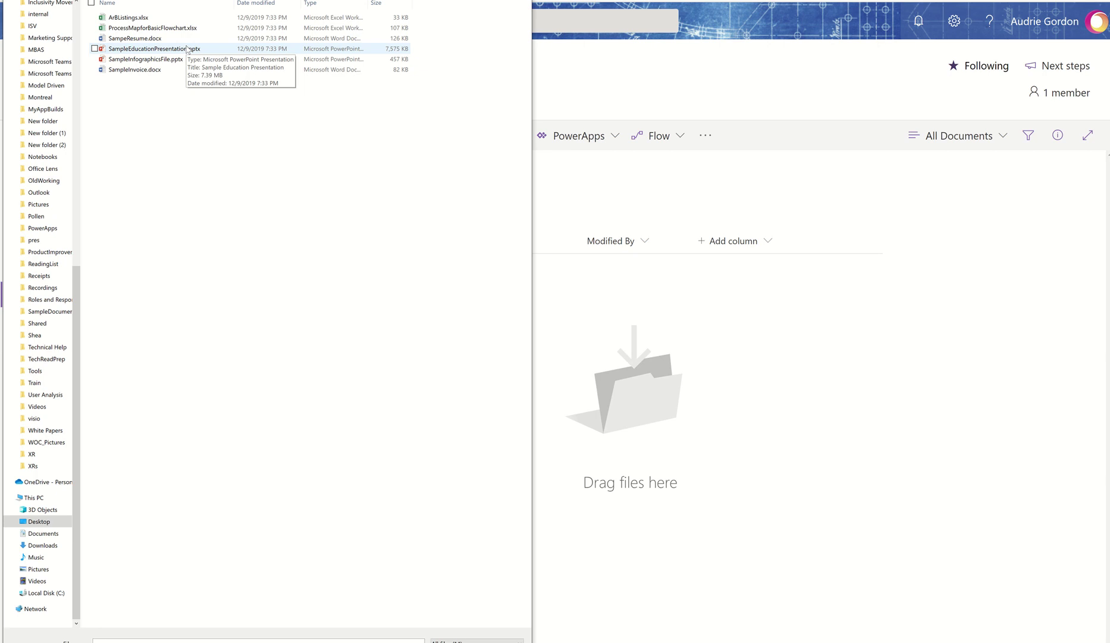
{"action": "left_click", "coordinate": [145, 59]}
{"action": "key", "text": "Return"}
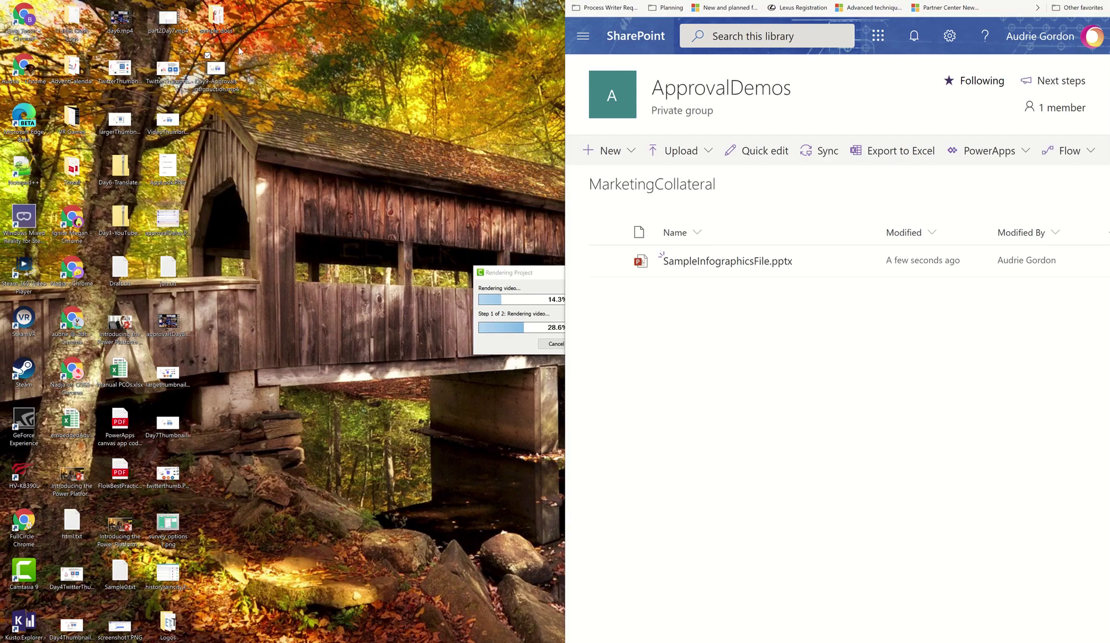
Drag SampleEducationPresentation.pptx from File Explorer's sample docs folder onto the SharePoint library's file list
{"action": "double_click", "coordinate": [224, 22]}
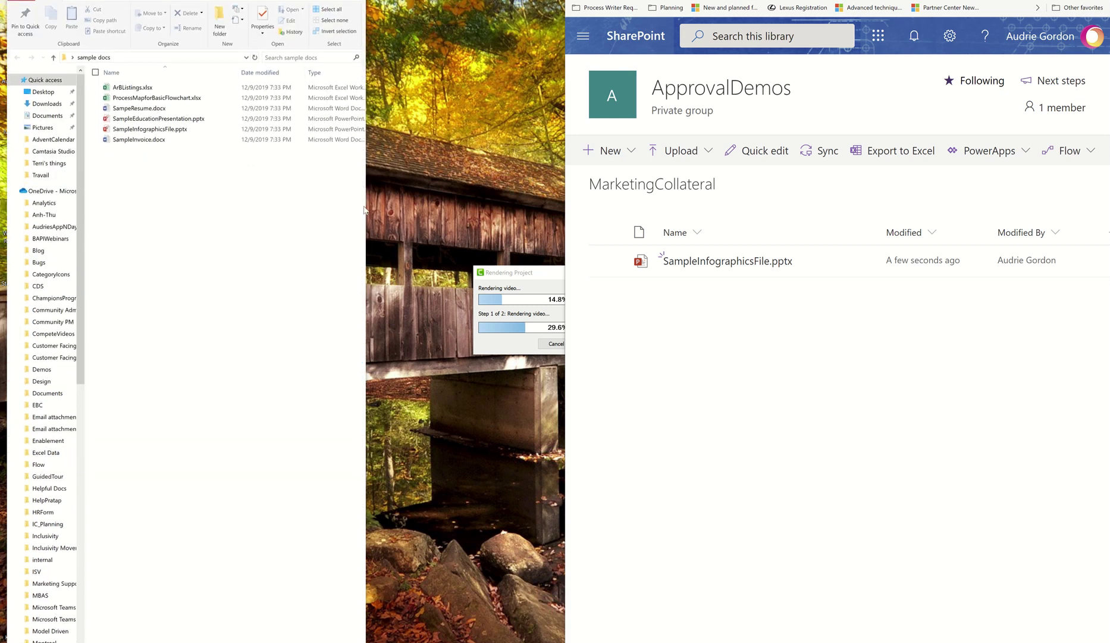
{"action": "left_click_drag", "start_coordinate": [365, 208], "coordinate": [566, 222]}
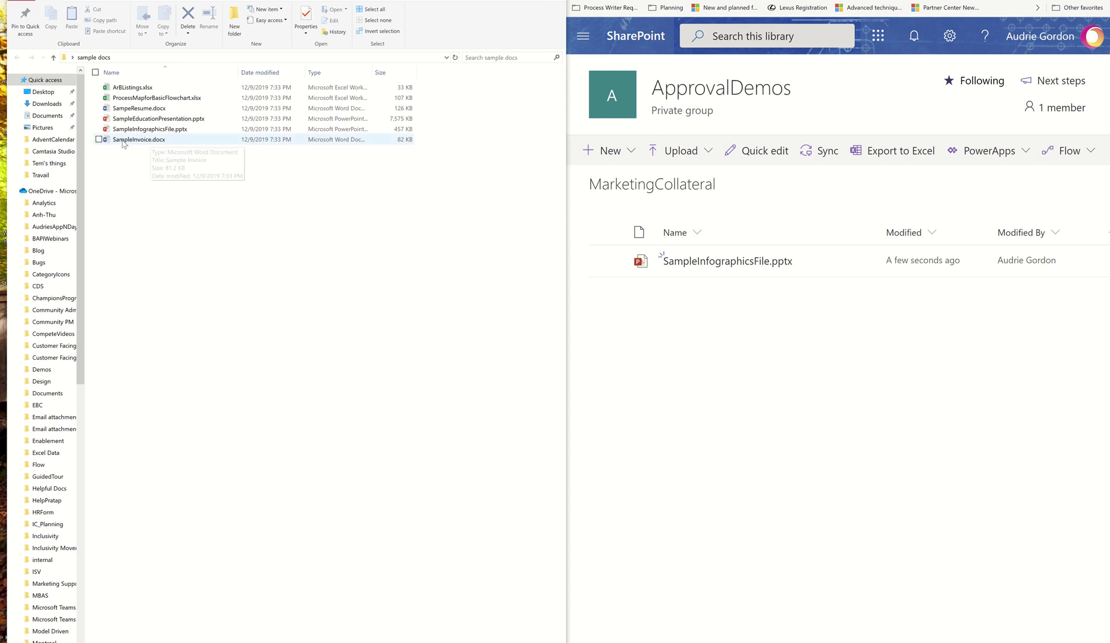
{"action": "left_click", "coordinate": [161, 122]}
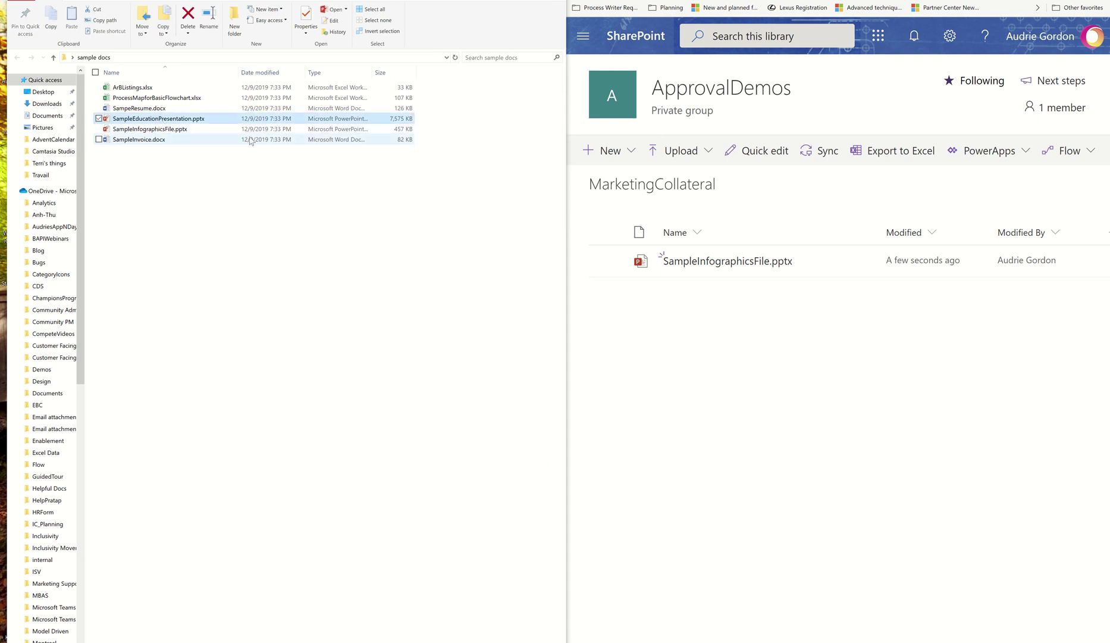
{"action": "left_click_drag", "start_coordinate": [185, 117], "coordinate": [822, 381]}
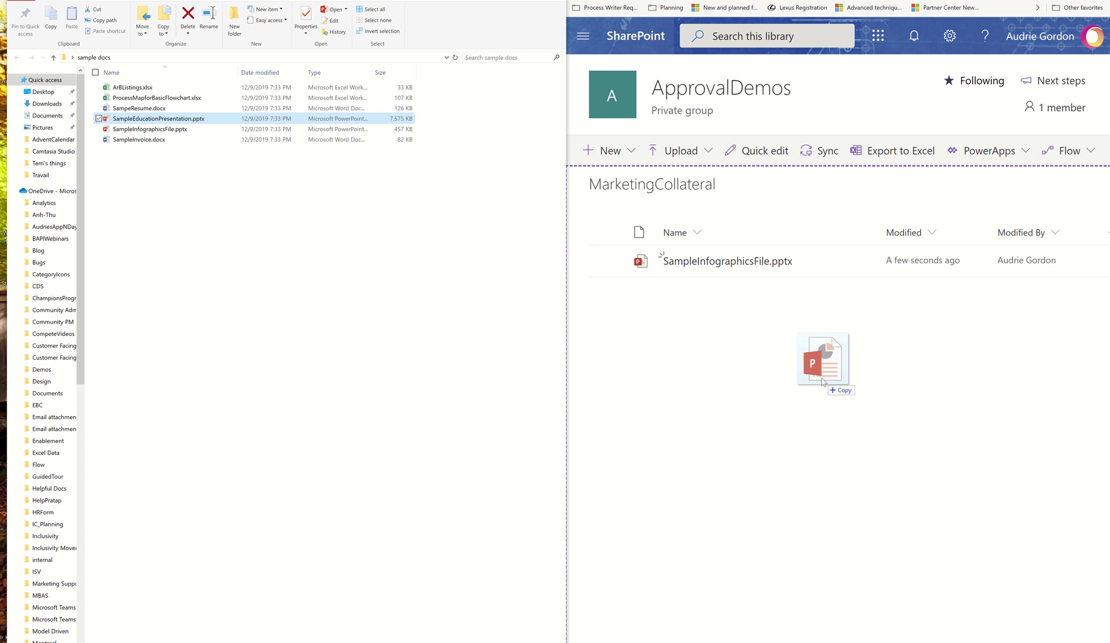
{"action": "left_click_drag", "start_coordinate": [823, 381], "coordinate": [665, 346]}
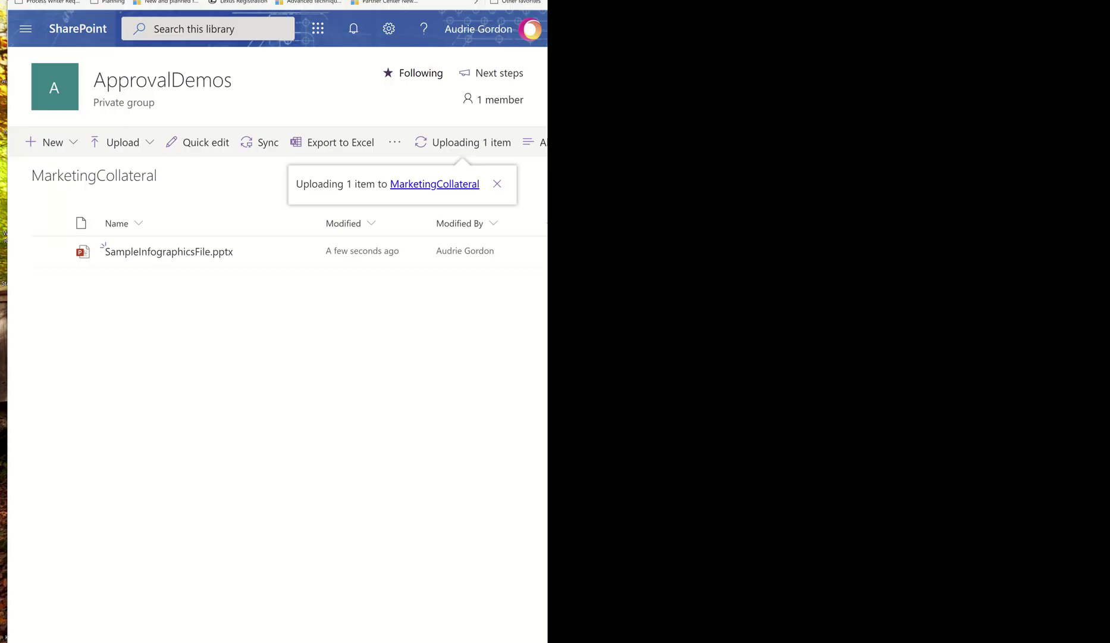
Maximize the browser so the library shows both uploaded presentations
{"action": "key", "text": "super+Up"}
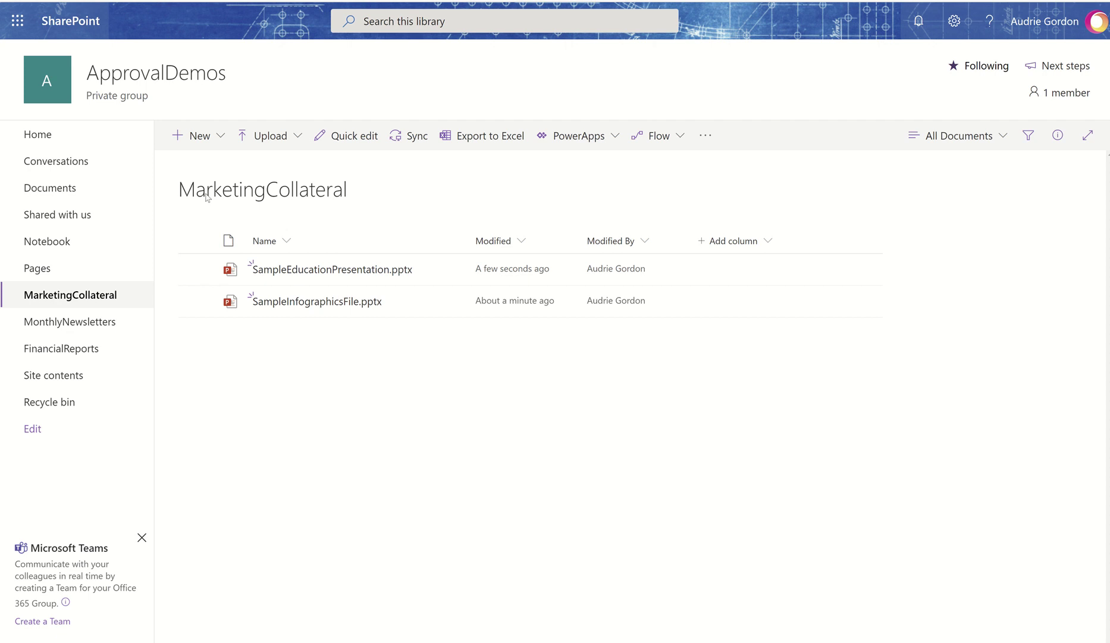
In Library settings, save the library name as 'Marketing Collateral'
{"action": "left_click", "coordinate": [955, 20]}
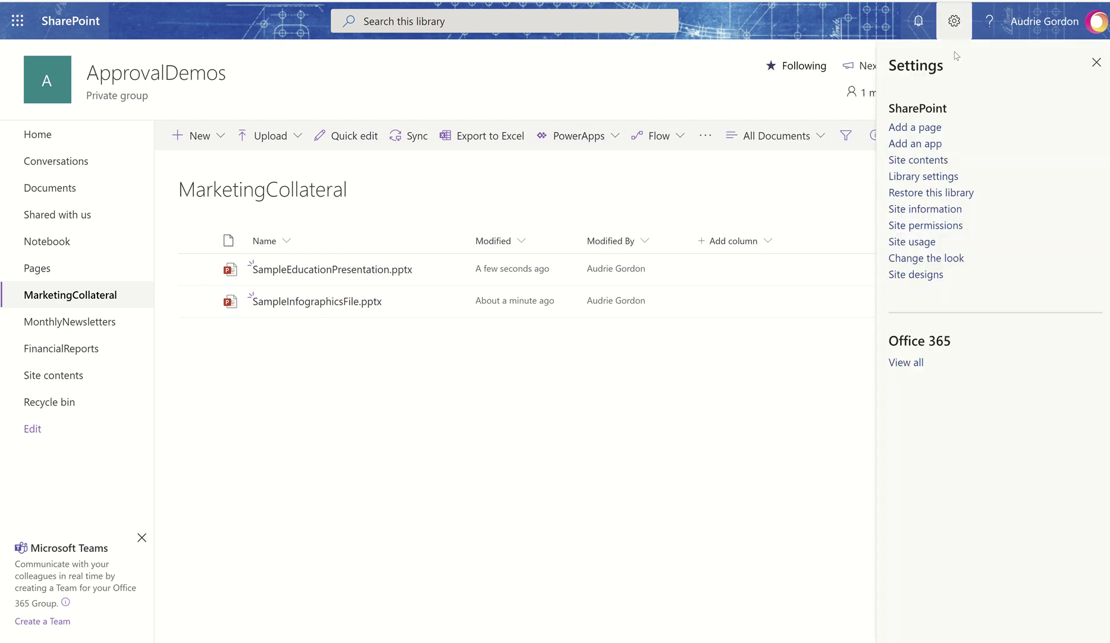
{"action": "left_click", "coordinate": [937, 177]}
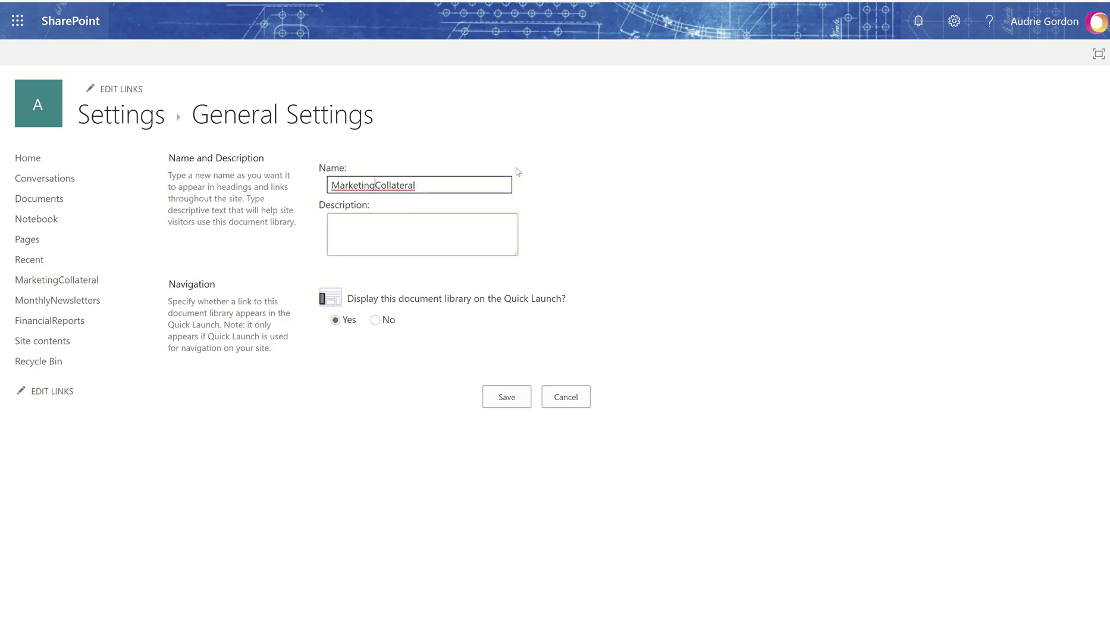
{"action": "left_click", "coordinate": [507, 400]}
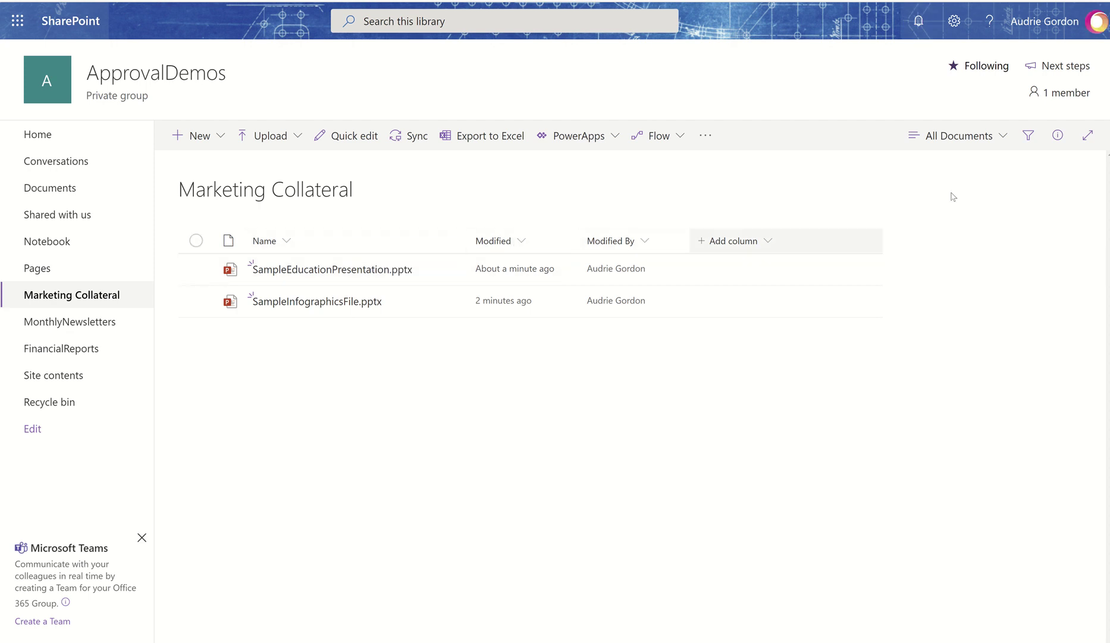
Edit the All Documents view to tick Created, Created By, File Size and Version, then save
{"action": "left_click", "coordinate": [981, 136]}
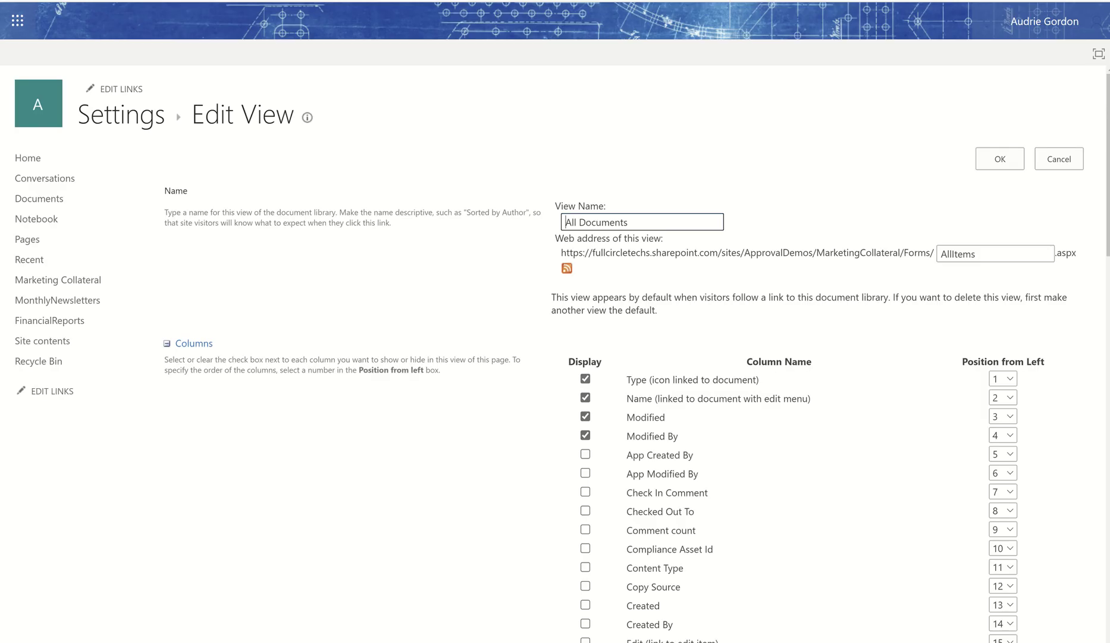
{"action": "scroll", "coordinate": [726, 595], "scroll_direction": "down", "scroll_amount": 5}
{"action": "scroll", "coordinate": [726, 595], "scroll_direction": "up", "scroll_amount": 3}
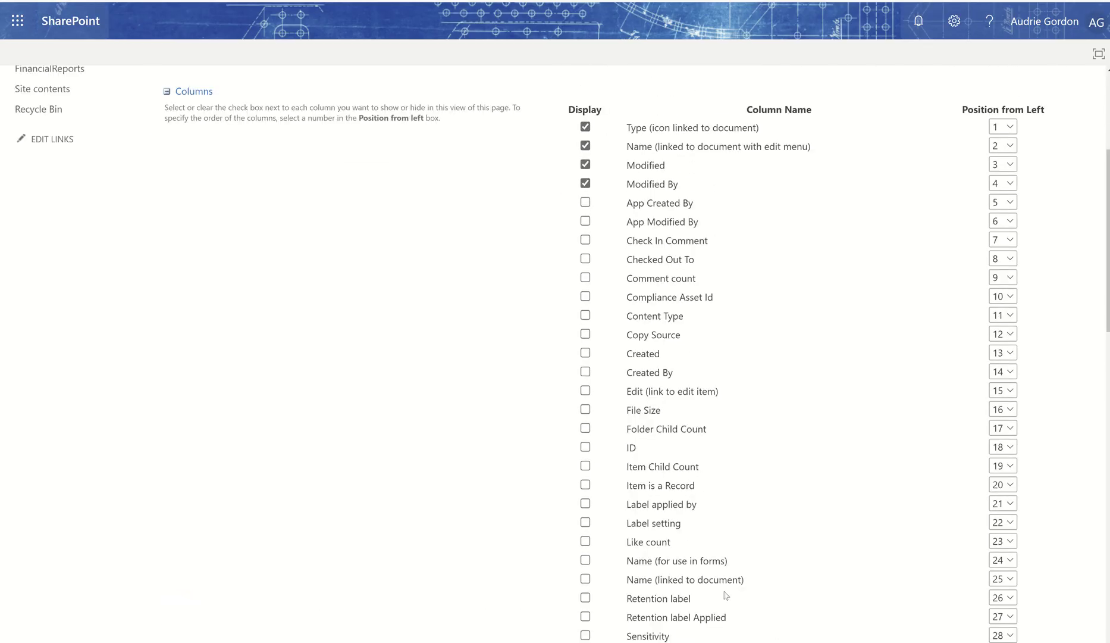
{"action": "left_click", "coordinate": [585, 422]}
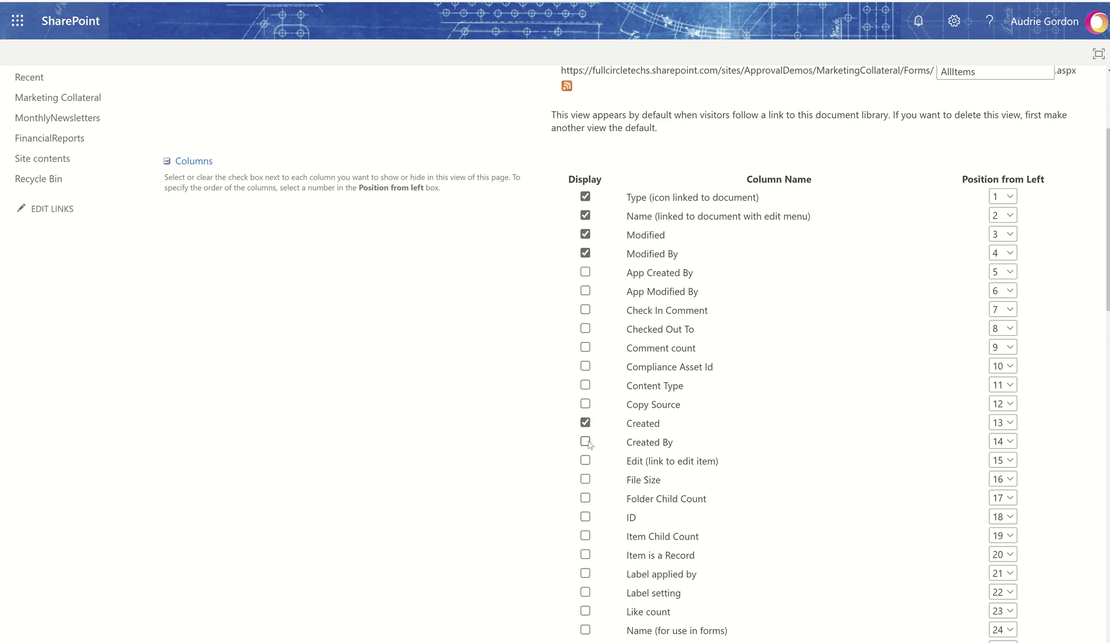
{"action": "left_click", "coordinate": [586, 441]}
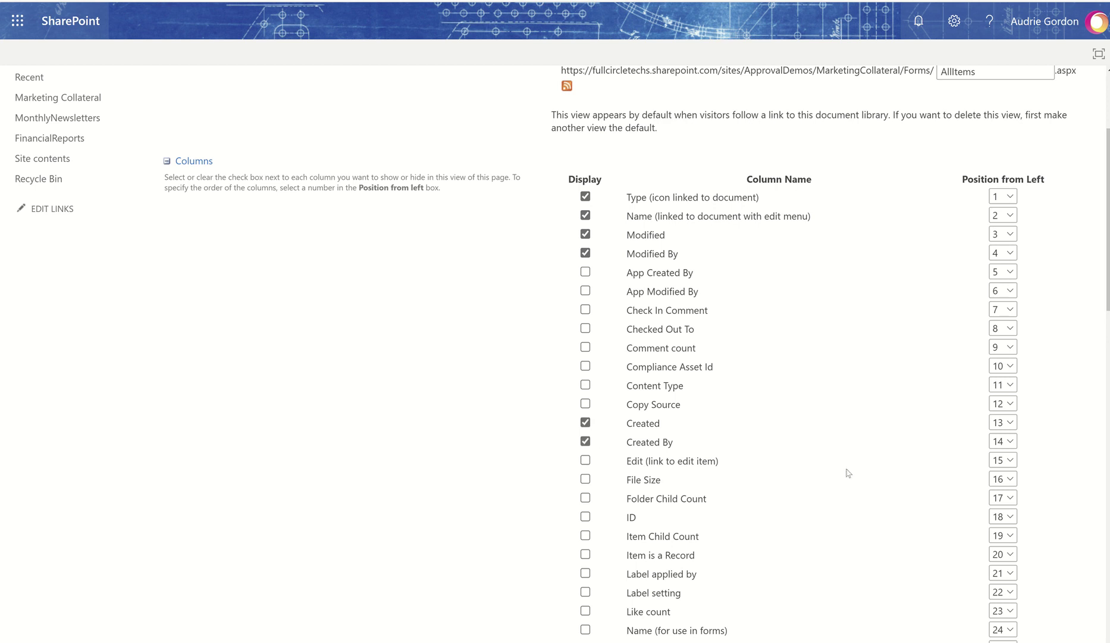
{"action": "left_click", "coordinate": [586, 479]}
{"action": "scroll", "coordinate": [801, 485], "scroll_direction": "down", "scroll_amount": 3}
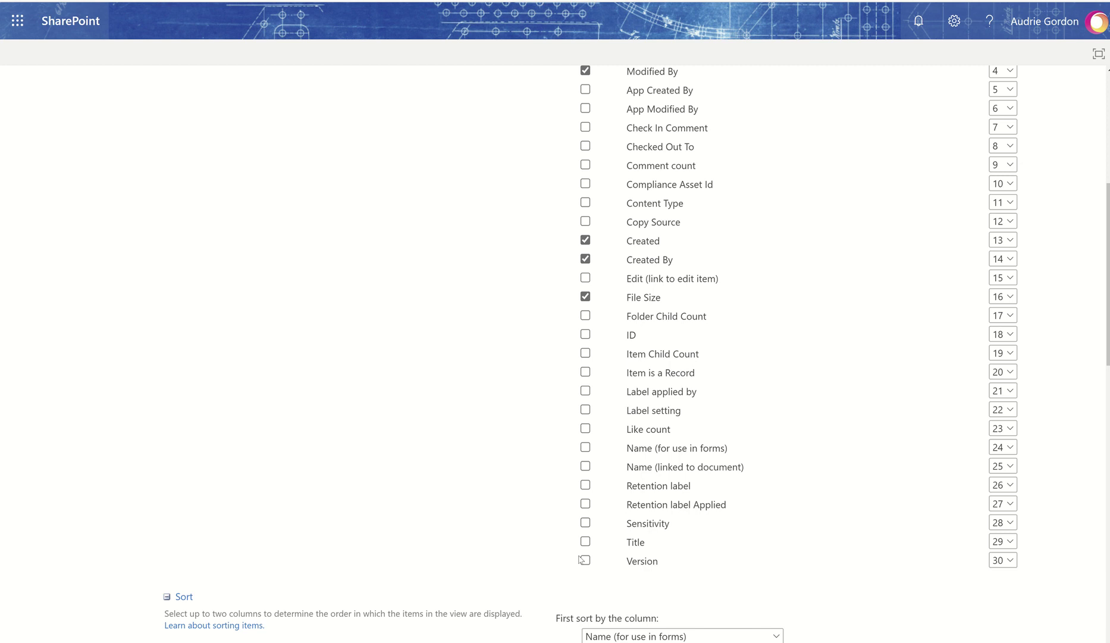
{"action": "left_click", "coordinate": [586, 560]}
{"action": "scroll", "coordinate": [809, 539], "scroll_direction": "up", "scroll_amount": 3}
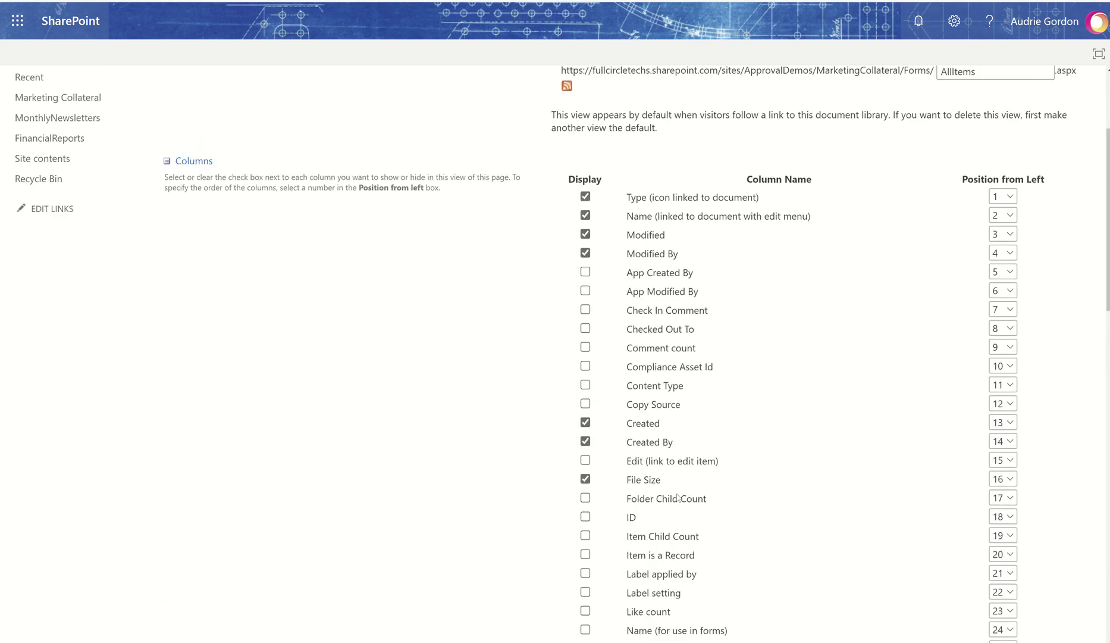
{"action": "scroll", "coordinate": [792, 510], "scroll_direction": "up", "scroll_amount": 3}
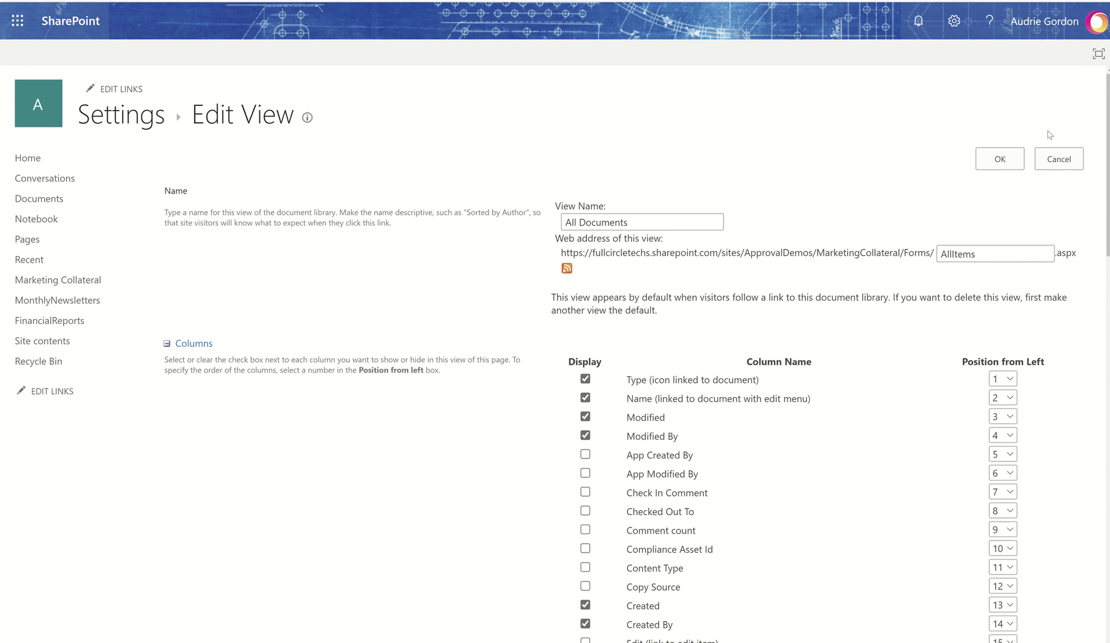
{"action": "left_click", "coordinate": [998, 163]}
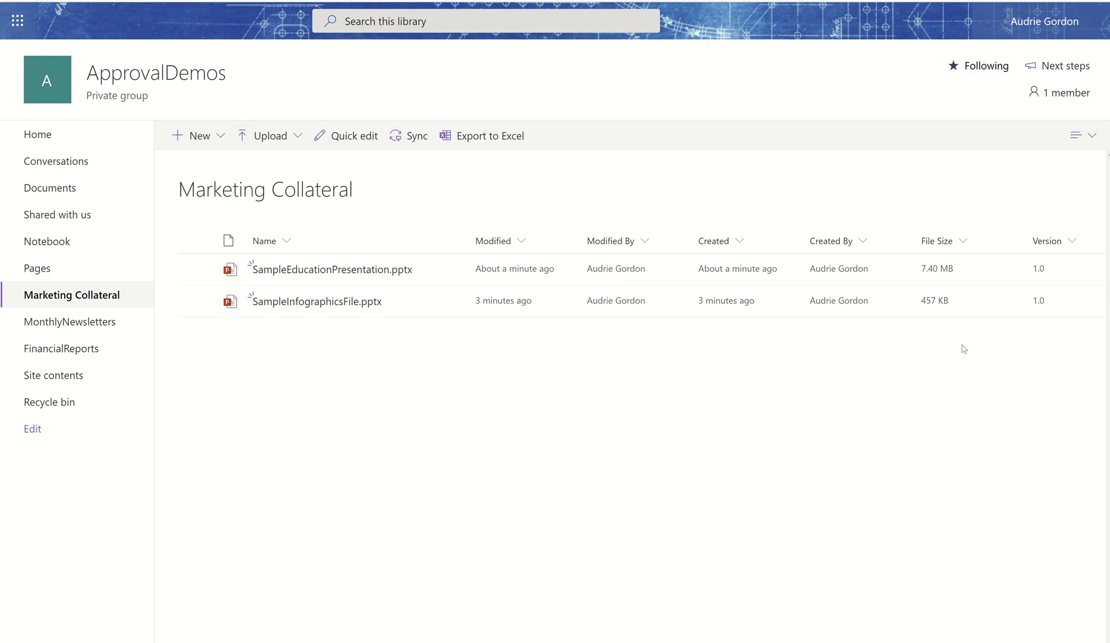
{"action": "left_click", "coordinate": [197, 270]}
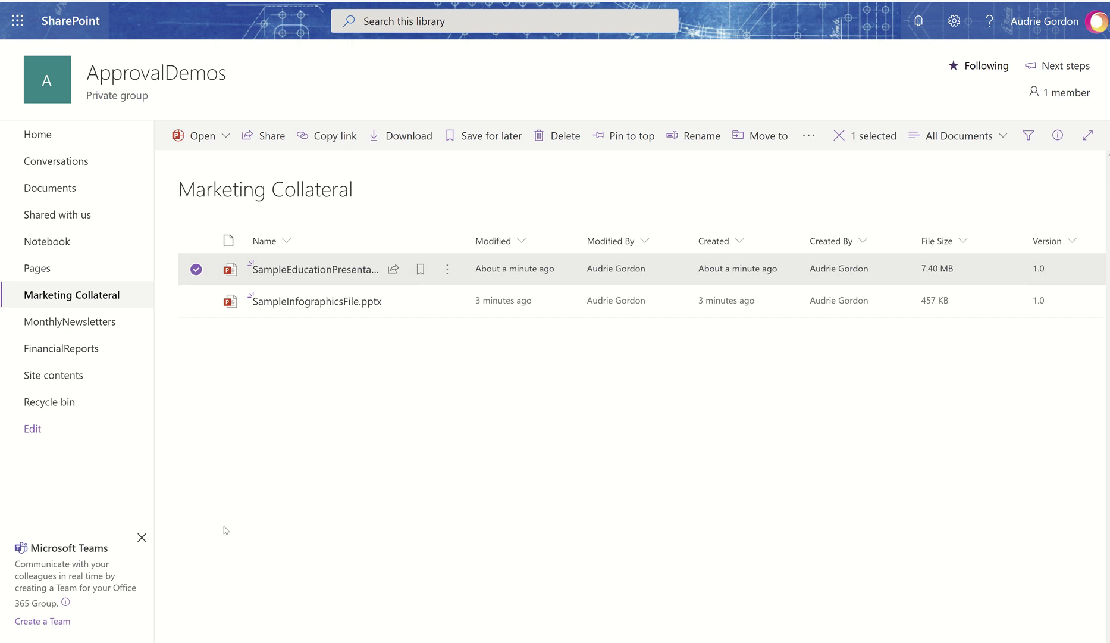
{"action": "left_click", "coordinate": [197, 240]}
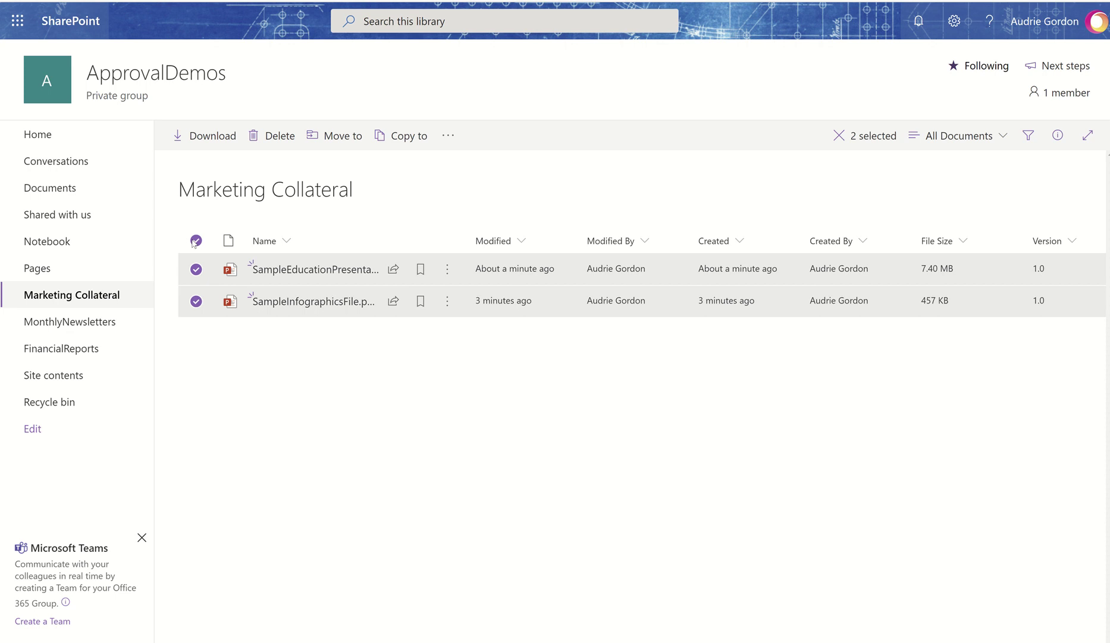
{"action": "left_click", "coordinate": [208, 367]}
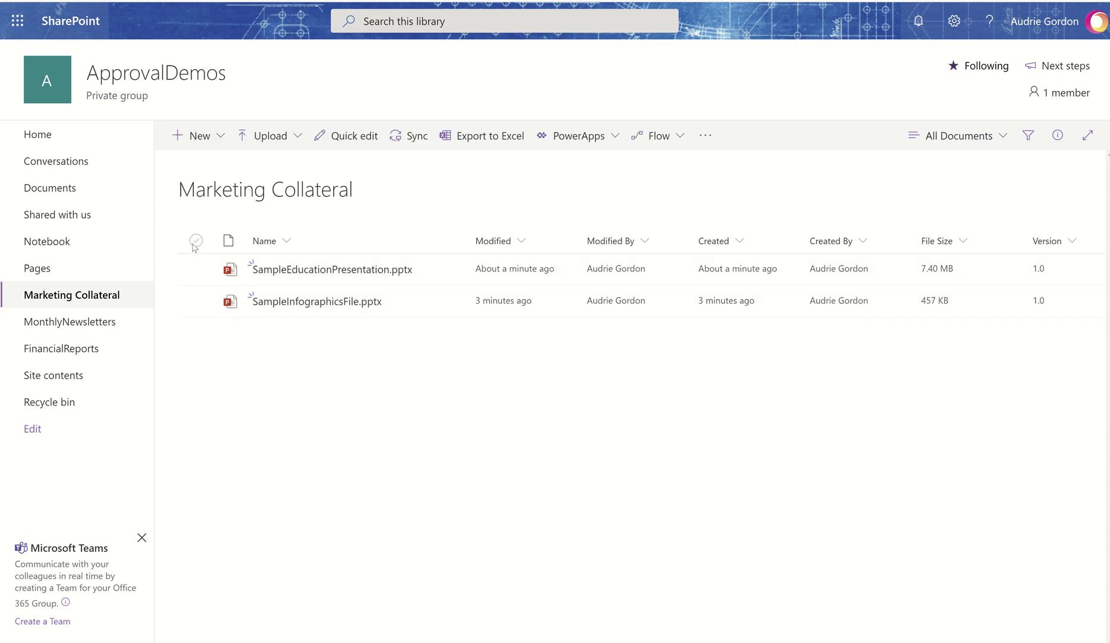
{"action": "left_click", "coordinate": [196, 241]}
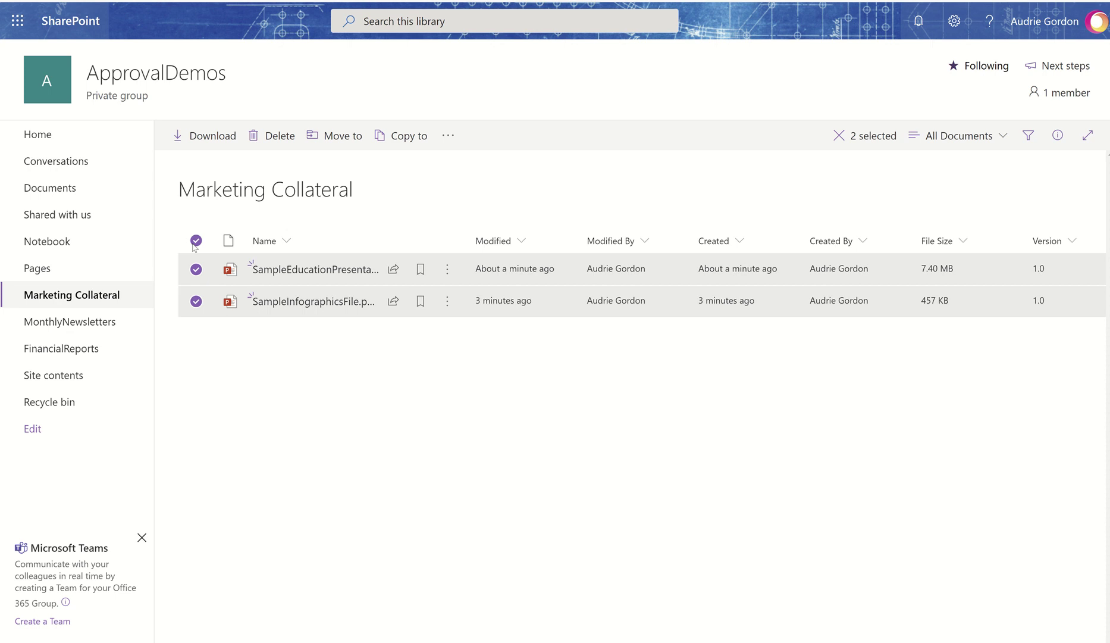
{"action": "left_click", "coordinate": [448, 135]}
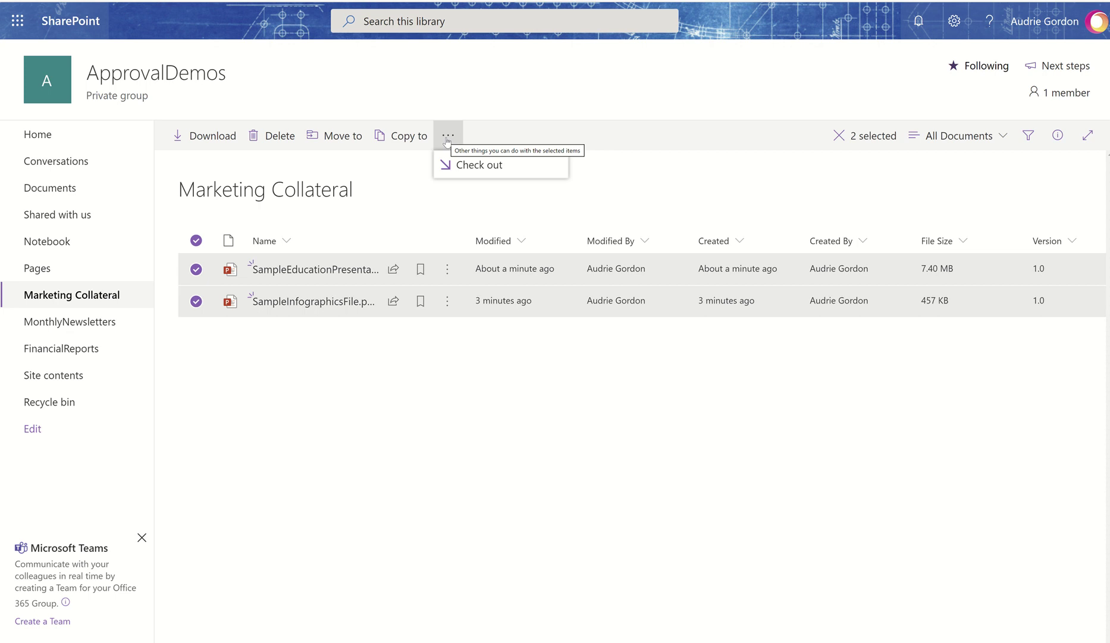
{"action": "left_click", "coordinate": [197, 244]}
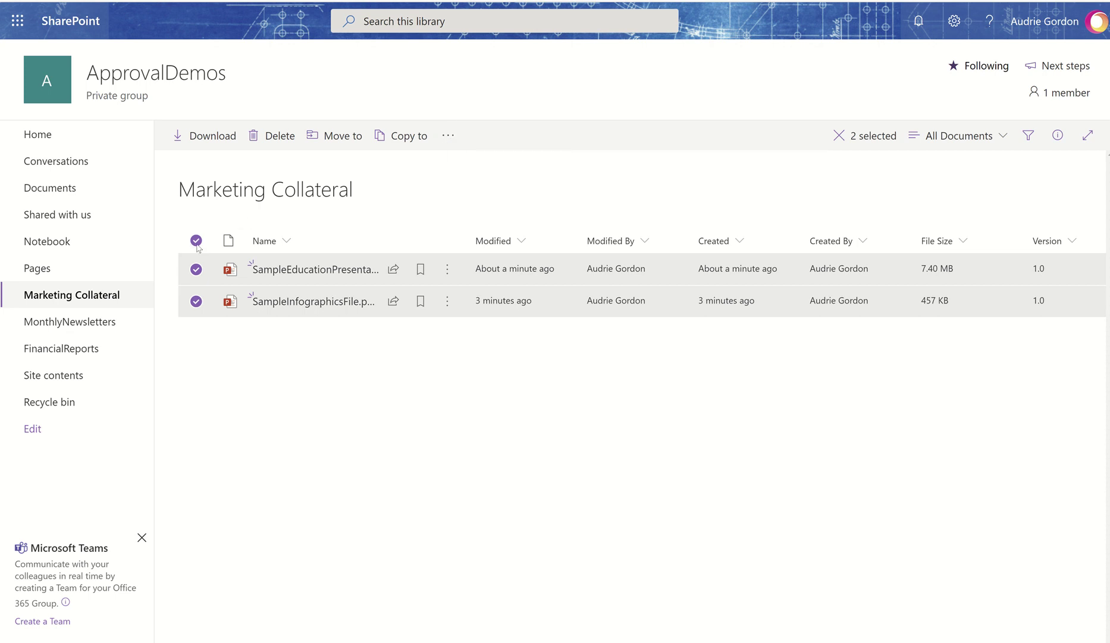
{"action": "left_click", "coordinate": [197, 244]}
{"action": "key", "text": "ctrl+a"}
{"action": "left_click", "coordinate": [198, 275]}
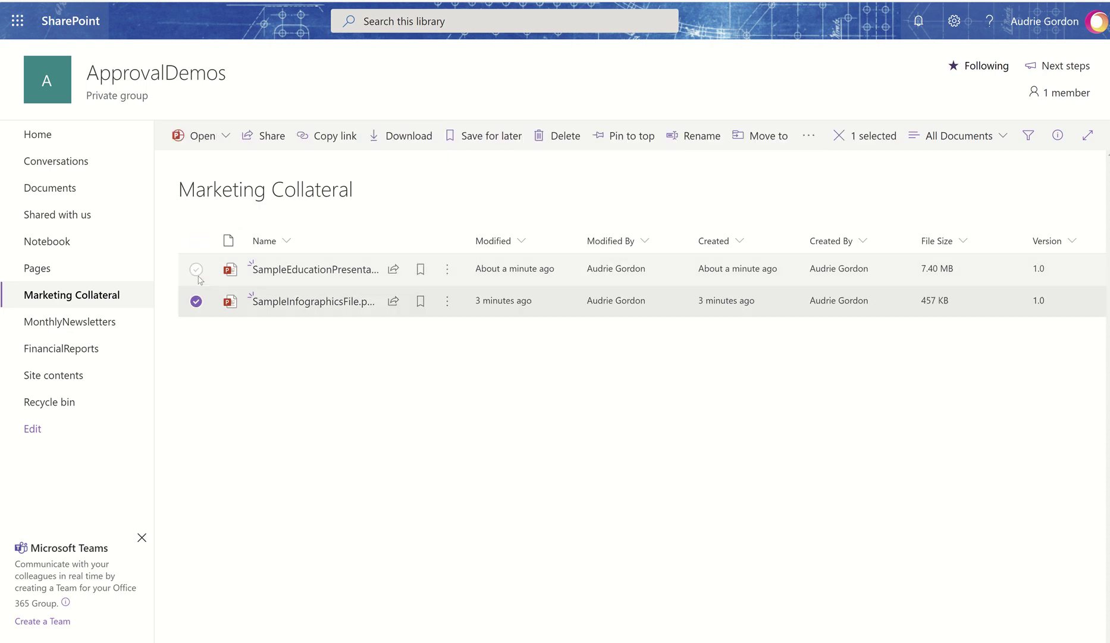
{"action": "left_click", "coordinate": [197, 271]}
{"action": "left_click", "coordinate": [197, 271]}
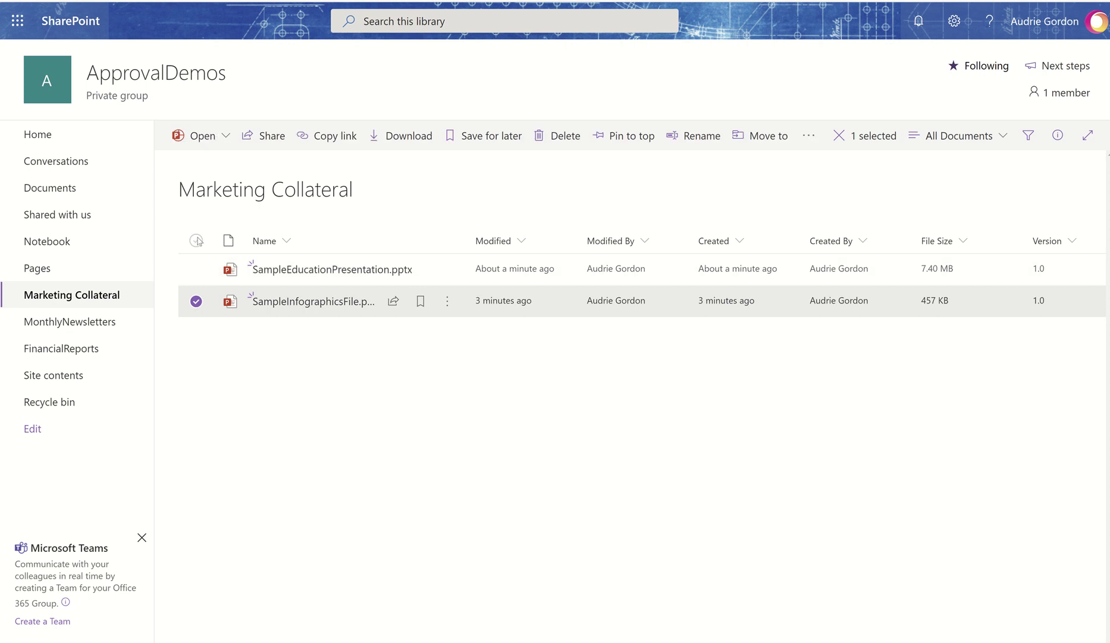
{"action": "left_click", "coordinate": [197, 241]}
{"action": "left_click", "coordinate": [250, 391]}
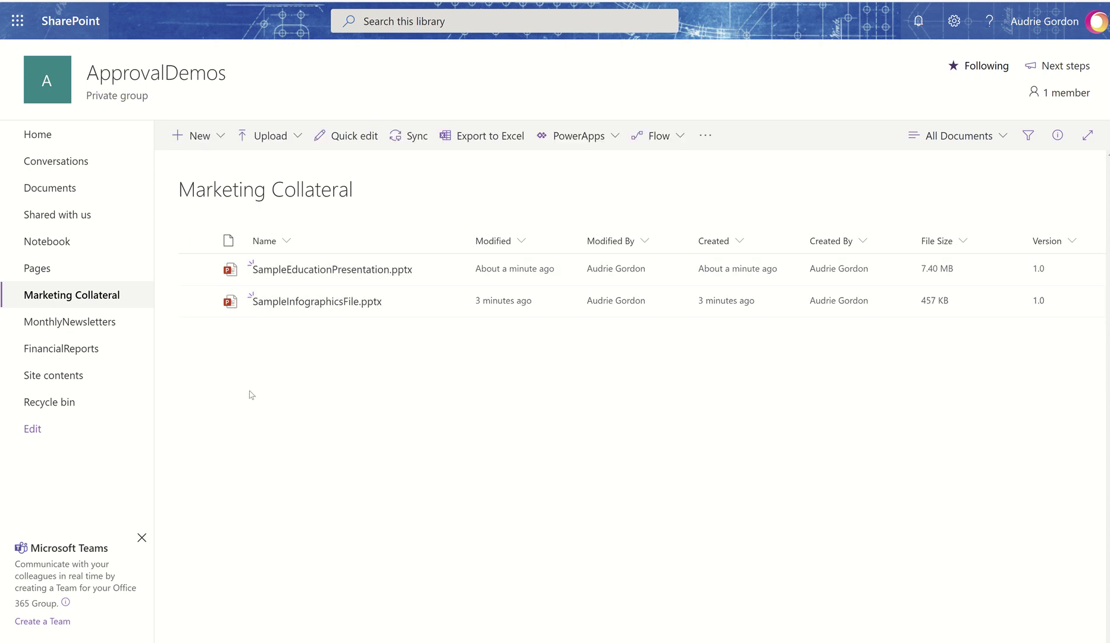
Tick the checkbox beside SampleEducationPresentation.pptx so only it is selected
{"action": "left_click", "coordinate": [197, 270]}
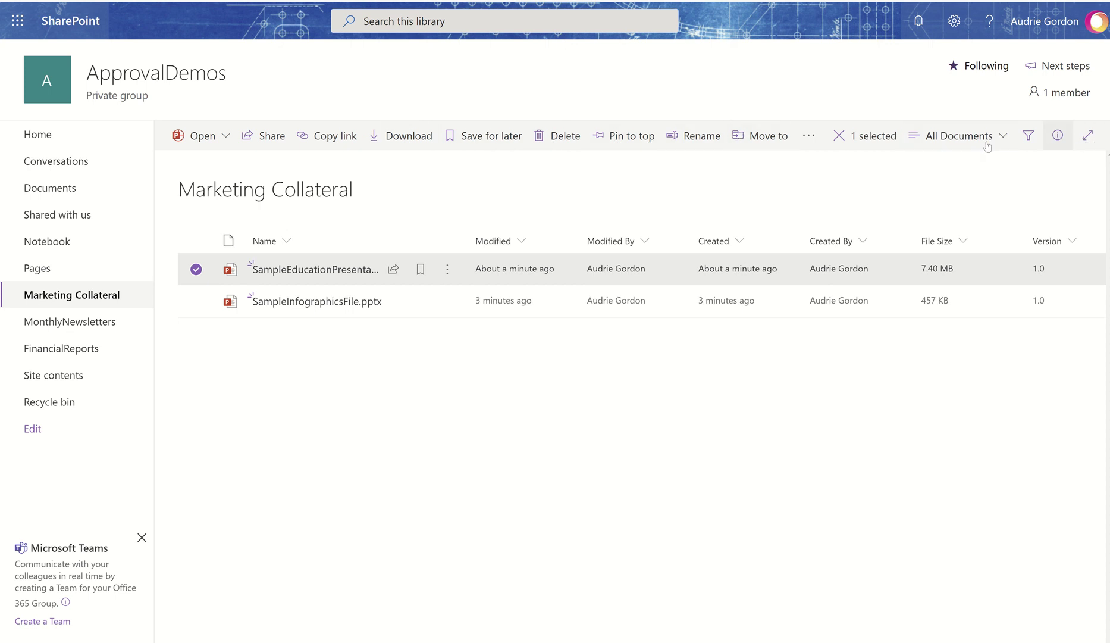
Set Edge's page zoom to 125% and clear the library's file selection
{"action": "key", "text": "alt+f"}
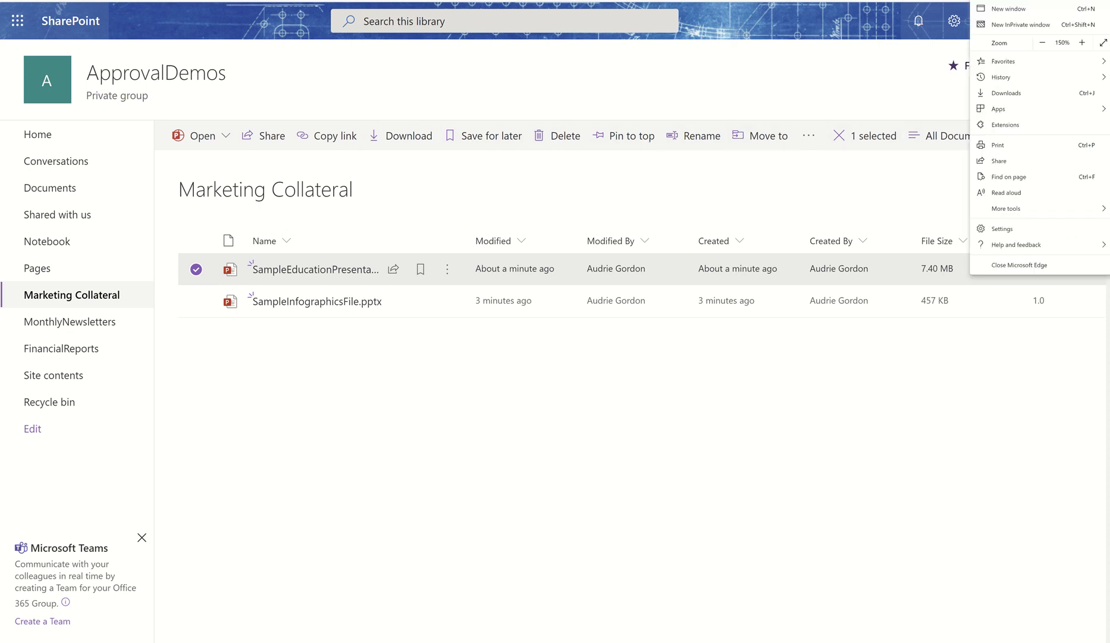
{"action": "left_click", "coordinate": [1042, 42]}
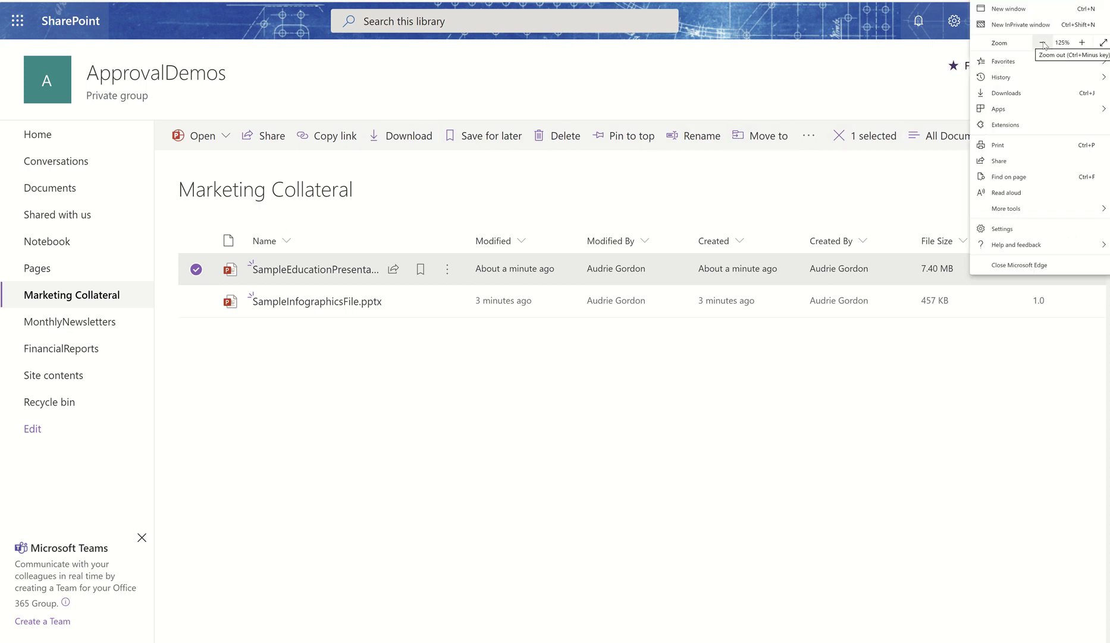
{"action": "left_click", "coordinate": [1042, 42]}
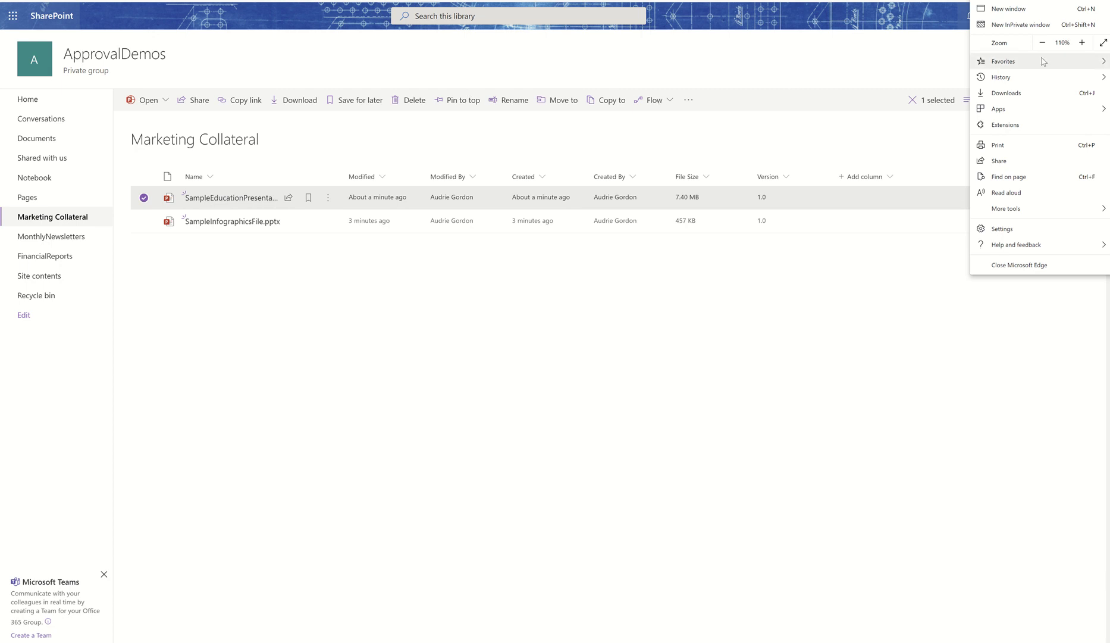
{"action": "mouse_move", "coordinate": [1044, 62]}
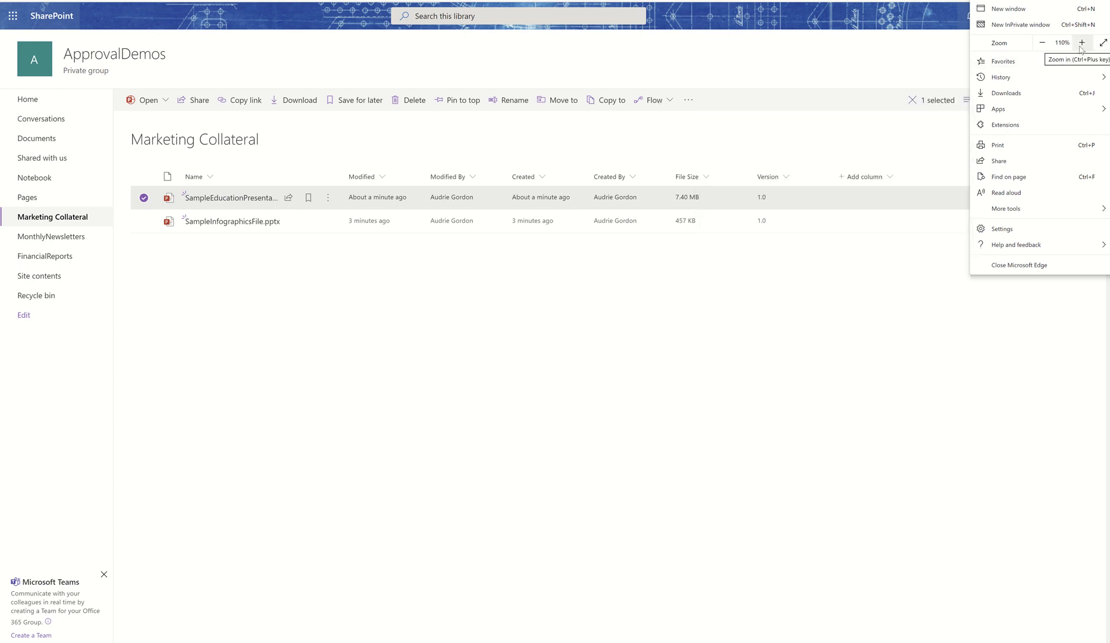
{"action": "left_click", "coordinate": [1081, 48]}
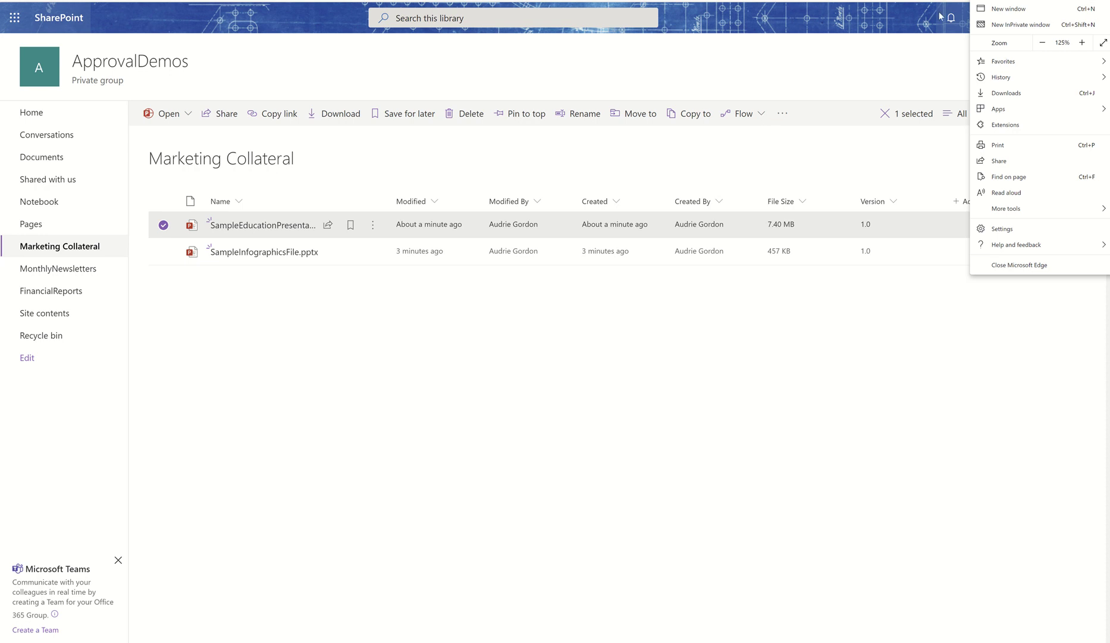
{"action": "left_click", "coordinate": [952, 435]}
{"action": "left_click", "coordinate": [952, 435]}
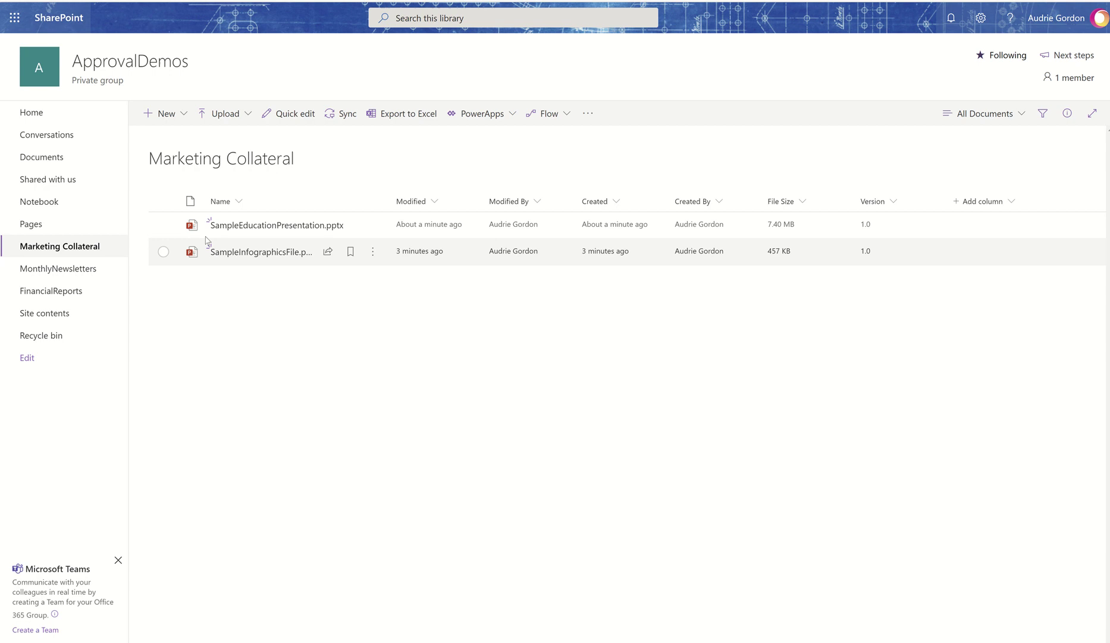
Select SampleEducationPresentation.pptx and choose Flow > Request sign-off
{"action": "left_click", "coordinate": [163, 226]}
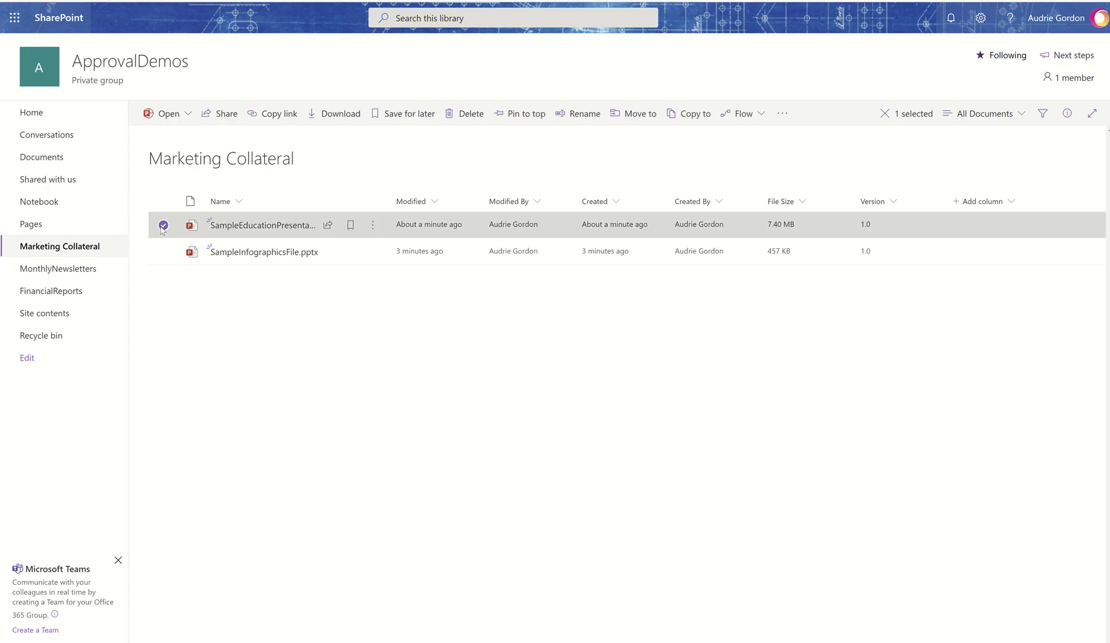
{"action": "left_click", "coordinate": [757, 116]}
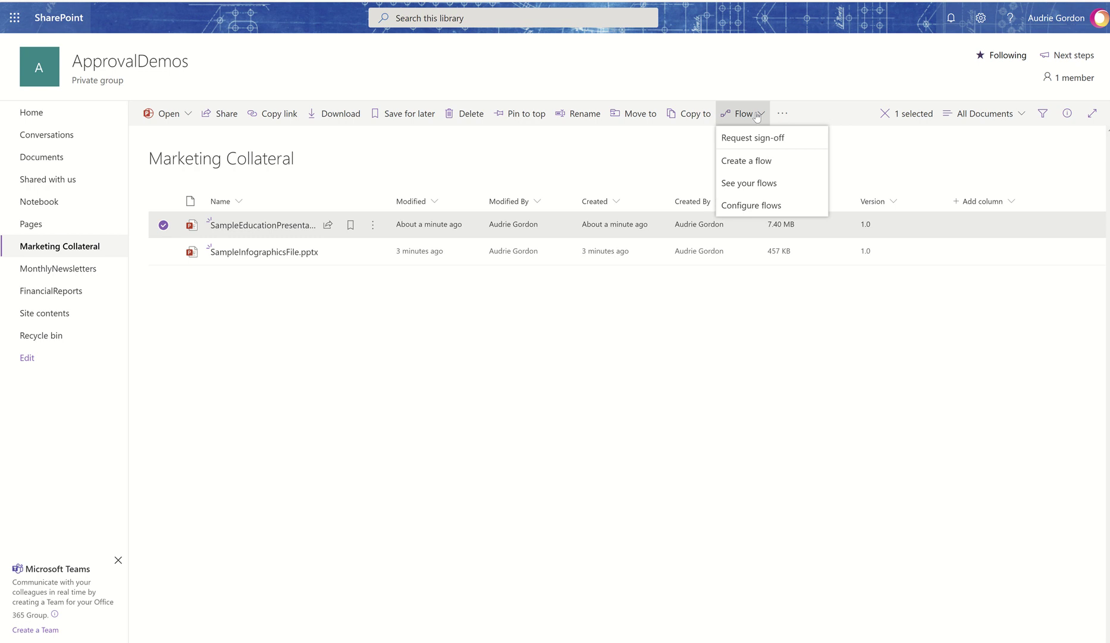
{"action": "left_click", "coordinate": [752, 138]}
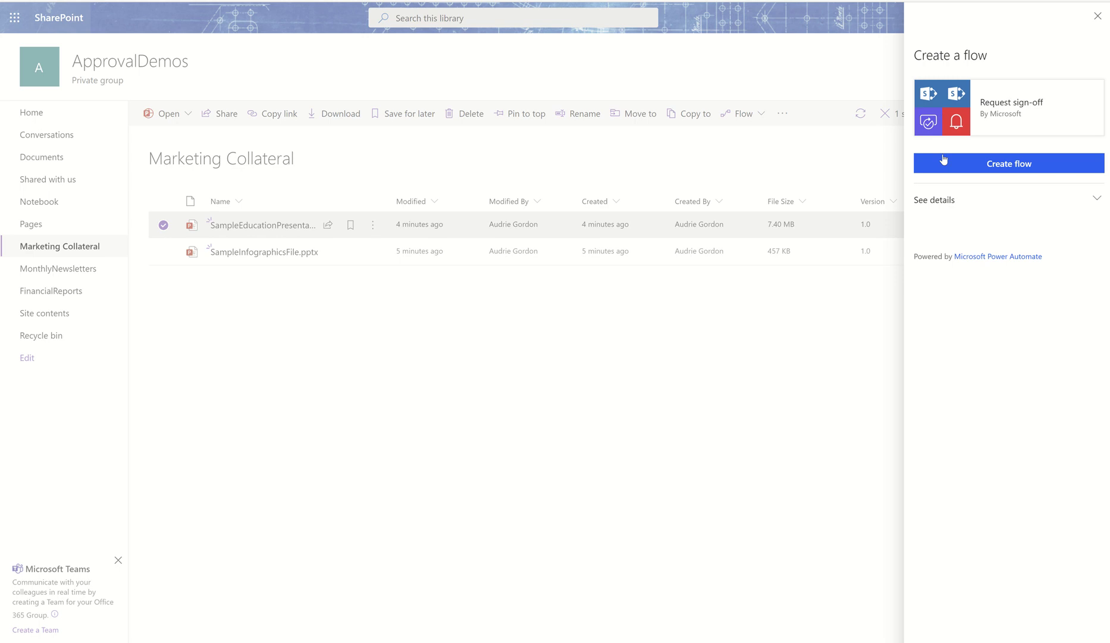
Create the Request sign-off flow and pick the approver from the name suggestions
{"action": "left_click", "coordinate": [1003, 169]}
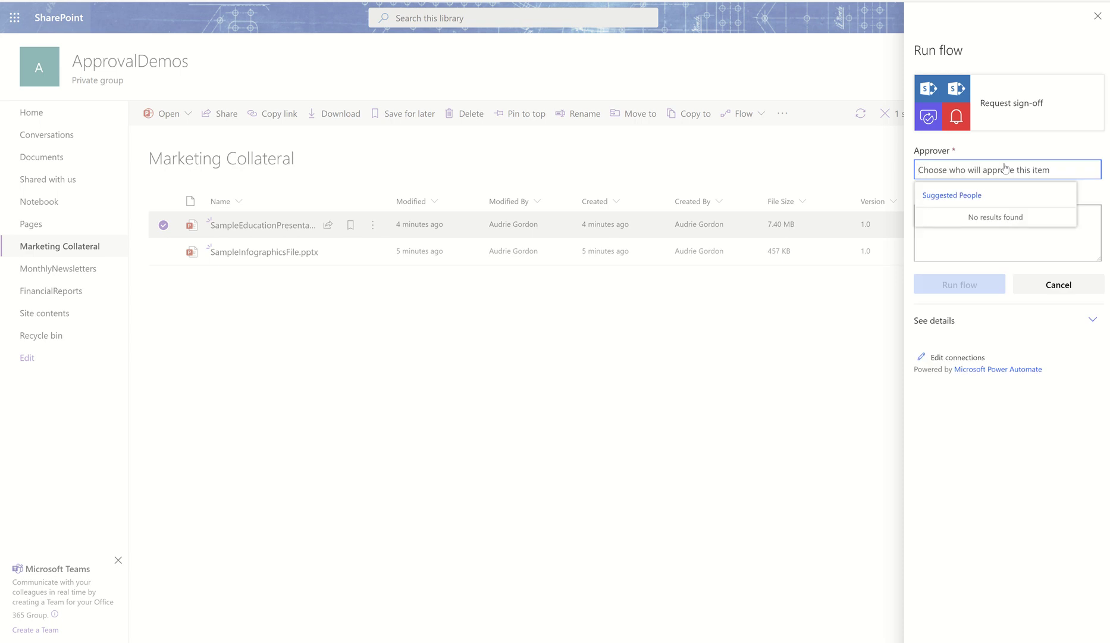
{"action": "type", "text": "Audrie Gordon"}
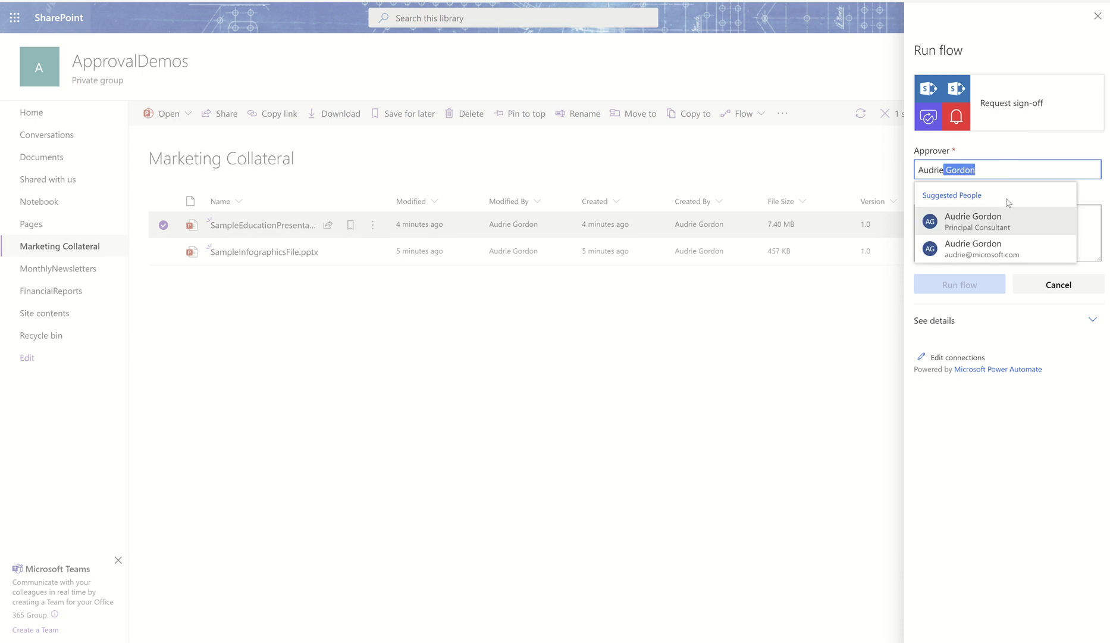
{"action": "left_click", "coordinate": [1006, 223]}
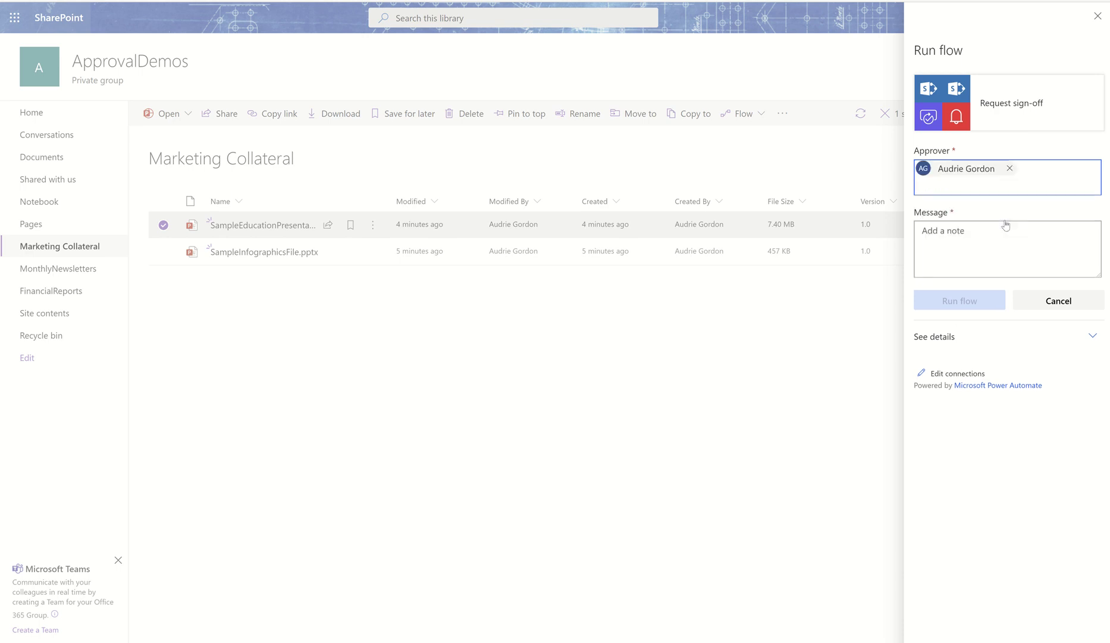
Enter the message 'Review this deck for the field engineers, but please don't forget to check the slide on pricing.'
{"action": "left_click", "coordinate": [1028, 250]}
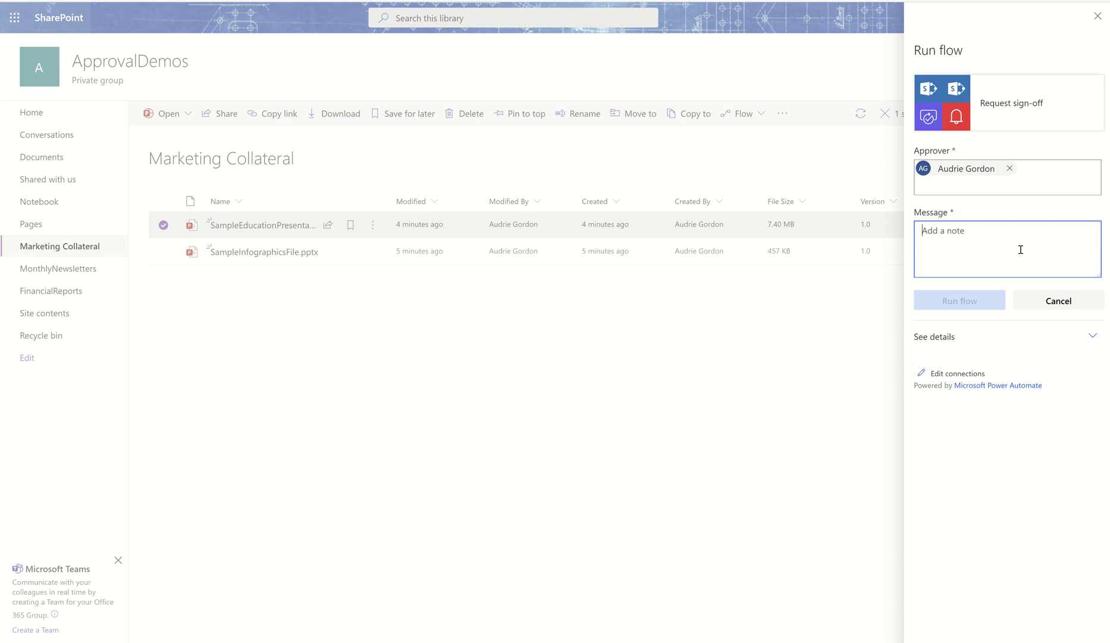
{"action": "type", "text": "Re"}
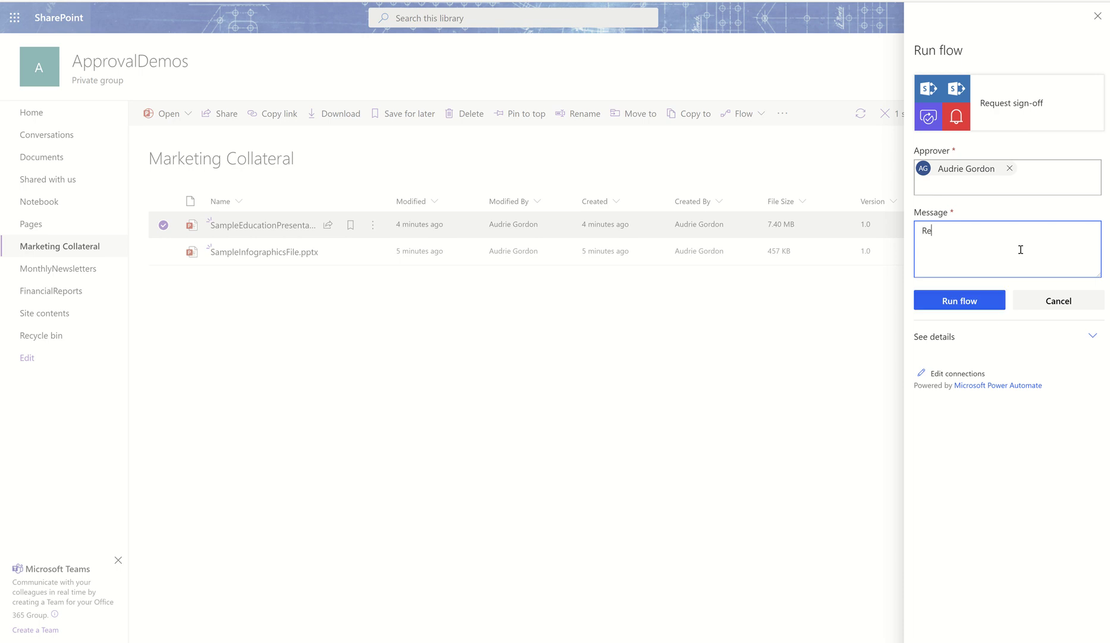
{"action": "type", "text": "view this deck for the field engineers, but r"}
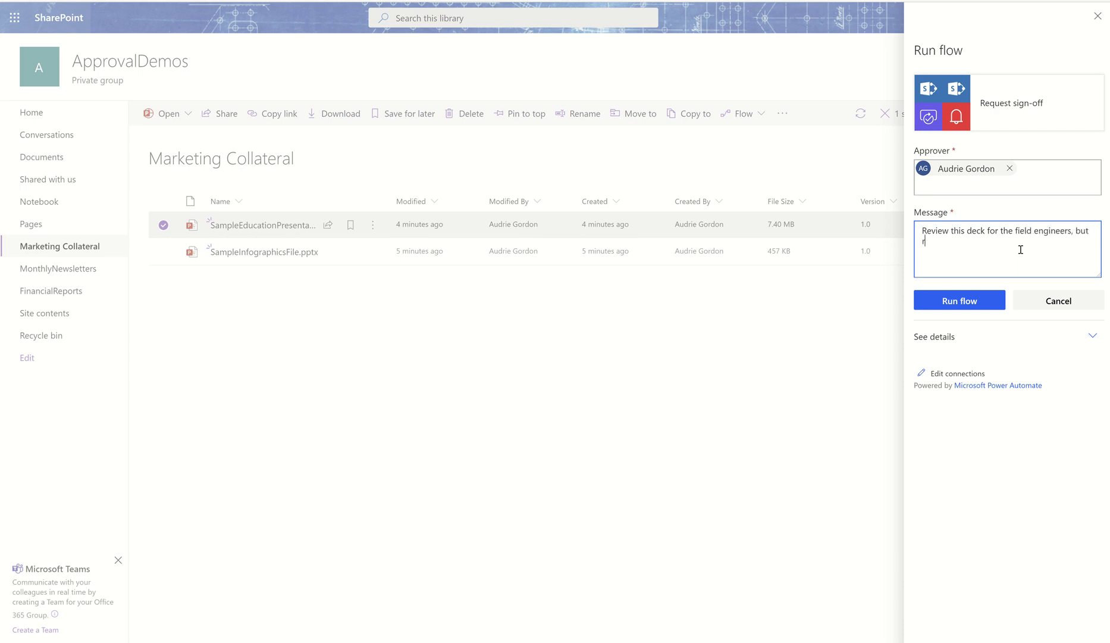
{"action": "key", "text": "BackSpace"}
{"action": "type", "text": "please don't forget to check the slide on pricing."}
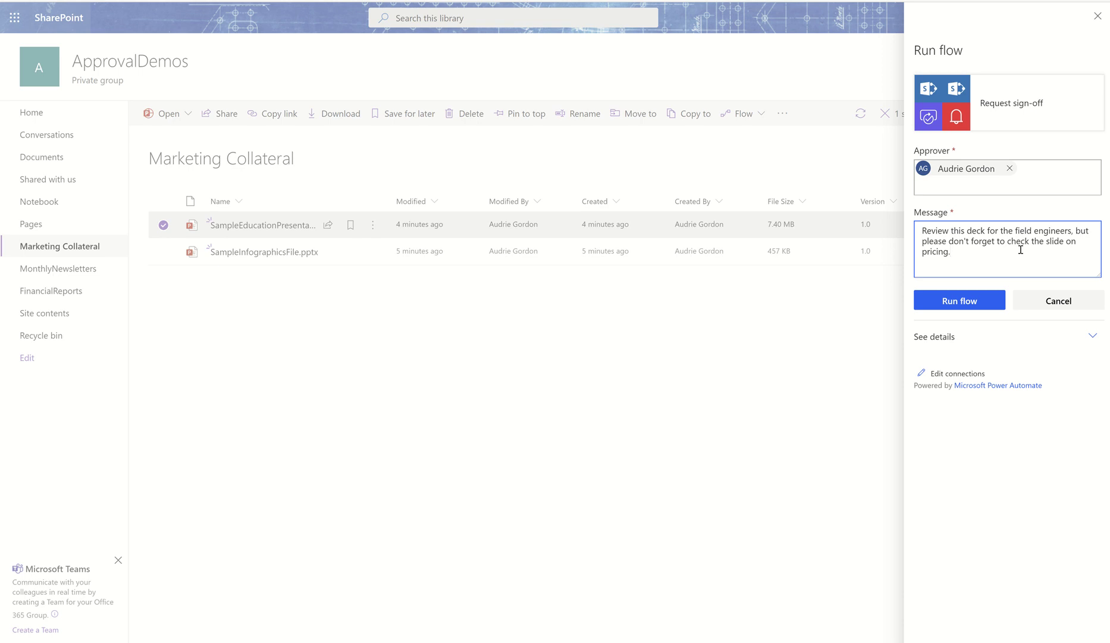
Run the Request sign-off flow to send SampleEducationPresentation to the chosen approver
{"action": "left_click", "coordinate": [968, 302]}
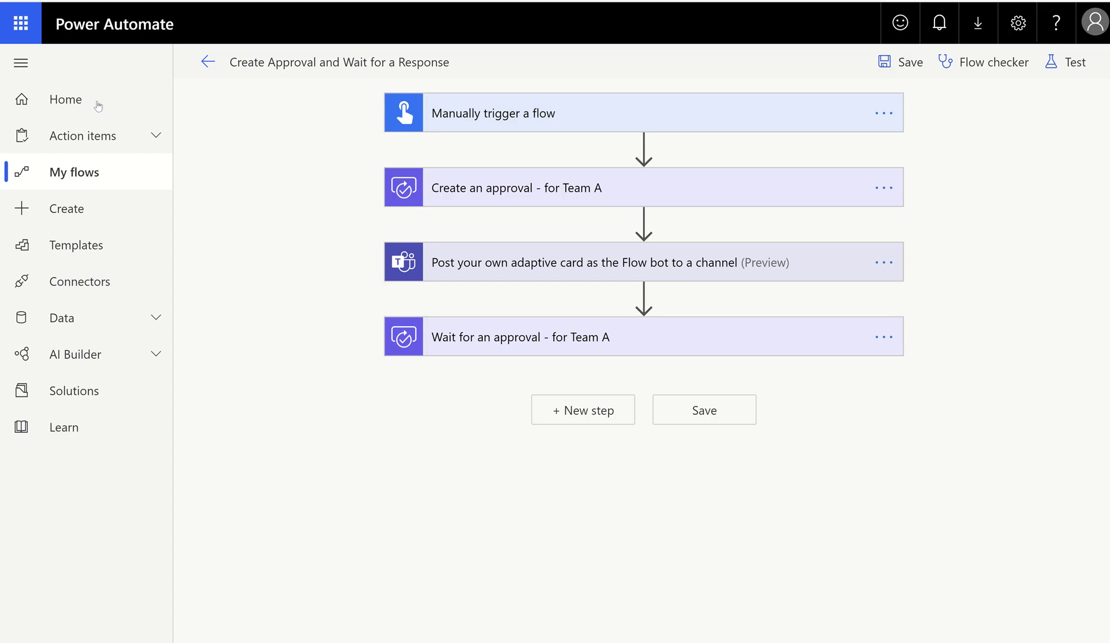
Open Approvals under Action items to see the pending SampleEducationPresentation request
{"action": "left_click", "coordinate": [76, 137]}
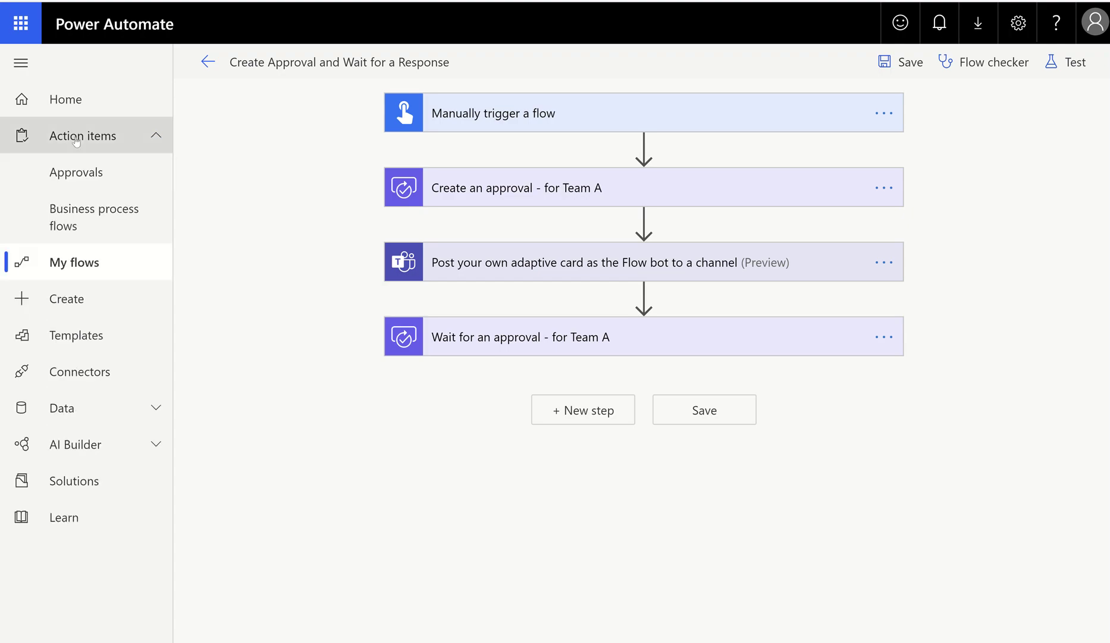
{"action": "left_click", "coordinate": [87, 171]}
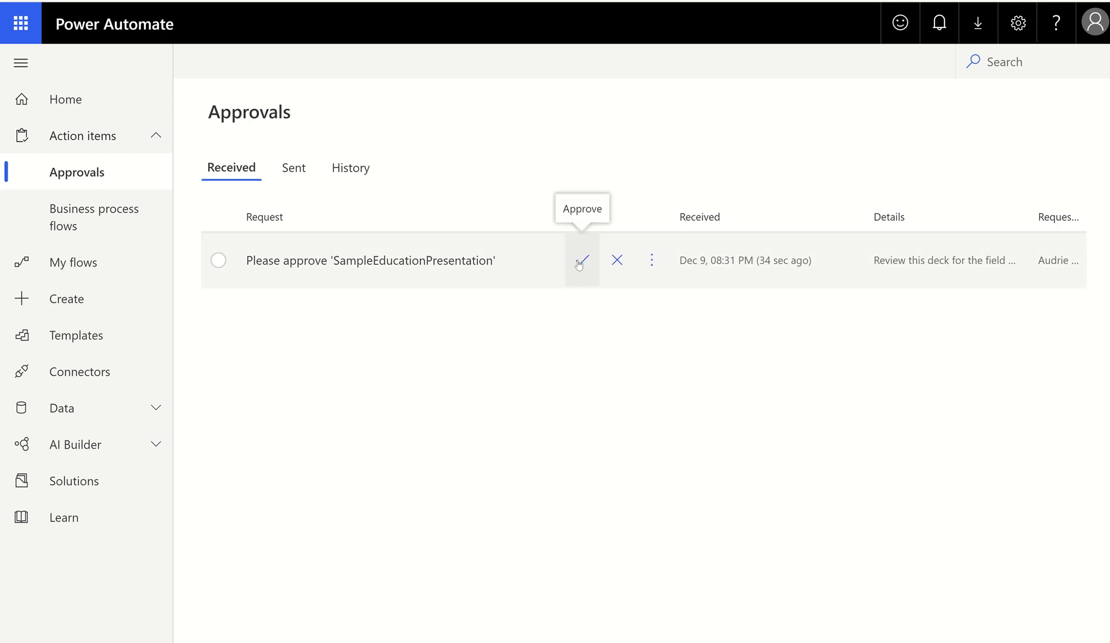
Open the SampleEducationPresentation request and choose Approve as the response
{"action": "left_click", "coordinate": [441, 262]}
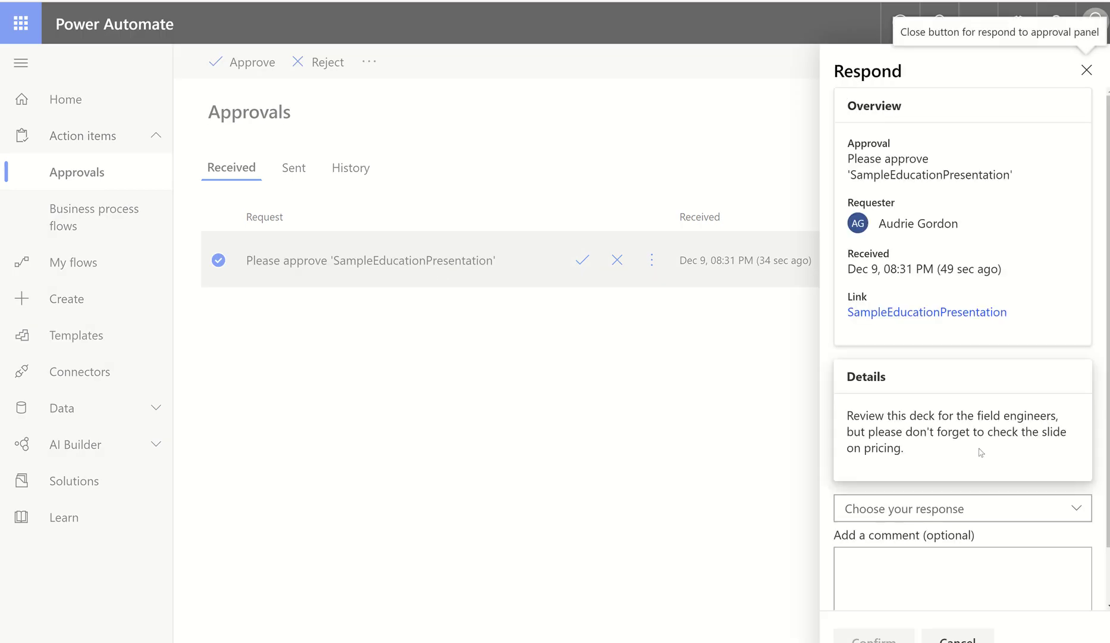
{"action": "scroll", "coordinate": [981, 453], "scroll_direction": "down", "scroll_amount": 1}
{"action": "left_click", "coordinate": [979, 448]}
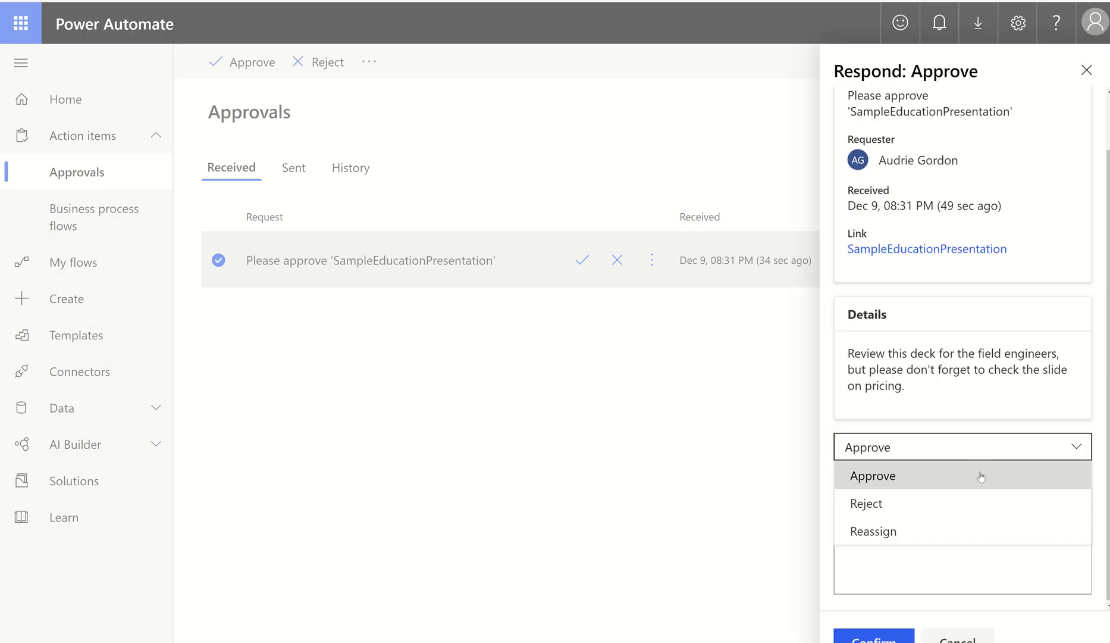
{"action": "left_click", "coordinate": [982, 483]}
Comment 'The pricing is perfect! No changes needed, please proceed with sharing the deck with field engineers.' and confirm
{"action": "left_click", "coordinate": [919, 510]}
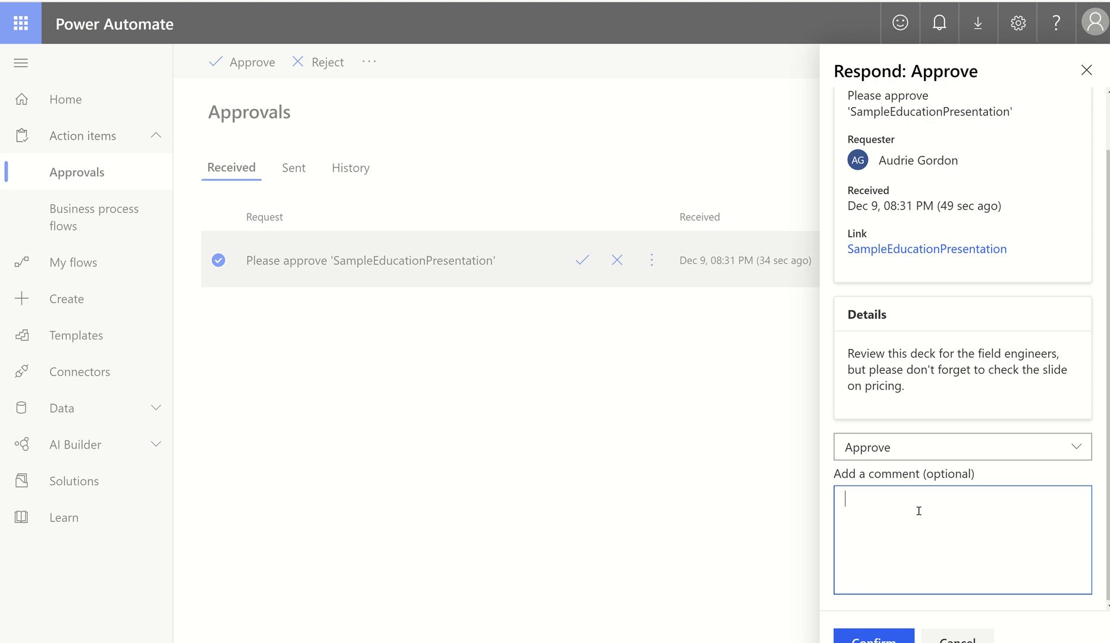
{"action": "type", "text": "Financials are"}
{"action": "key", "text": "ctrl+a"}
{"action": "type", "text": "The pricing is perfect! No changes need"}
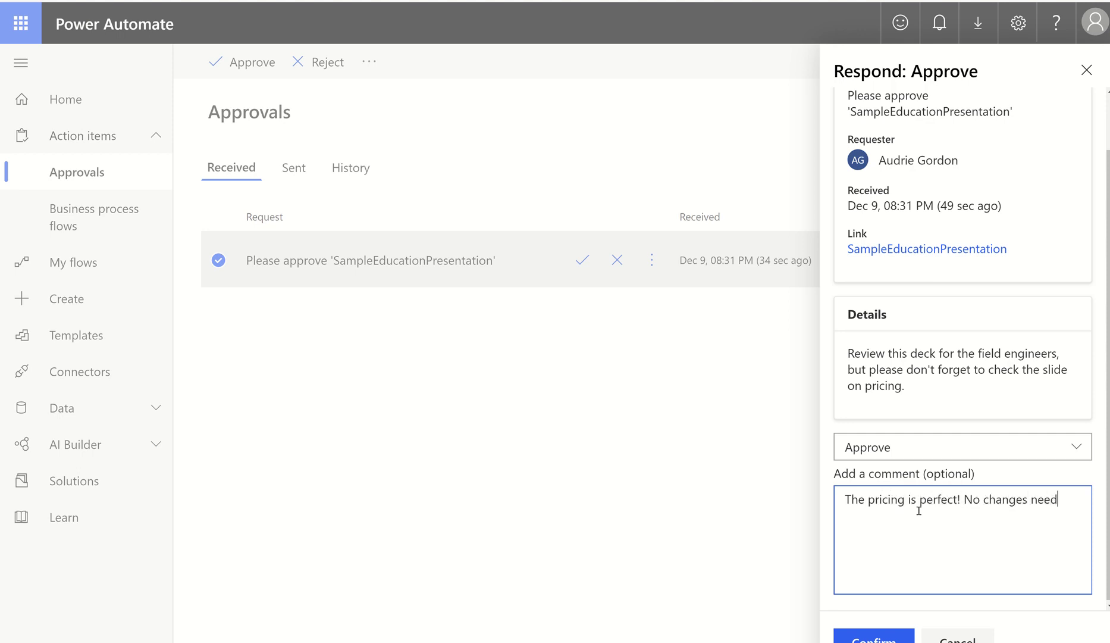
{"action": "type", "text": "ed, please pro ceed "}
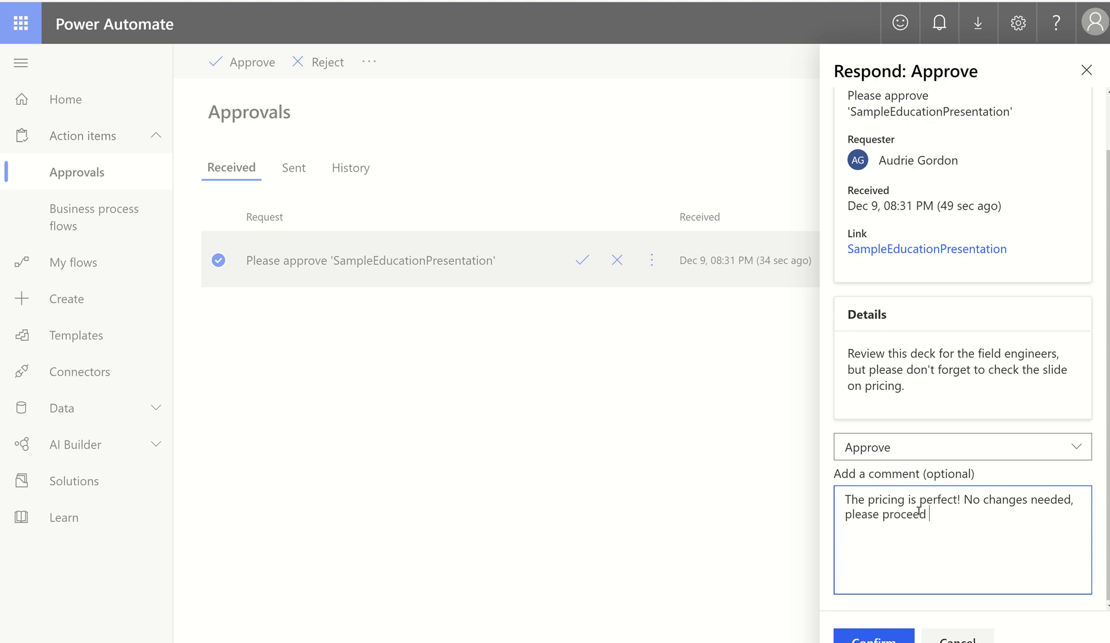
{"action": "type", "text": "with sharing the cd"}
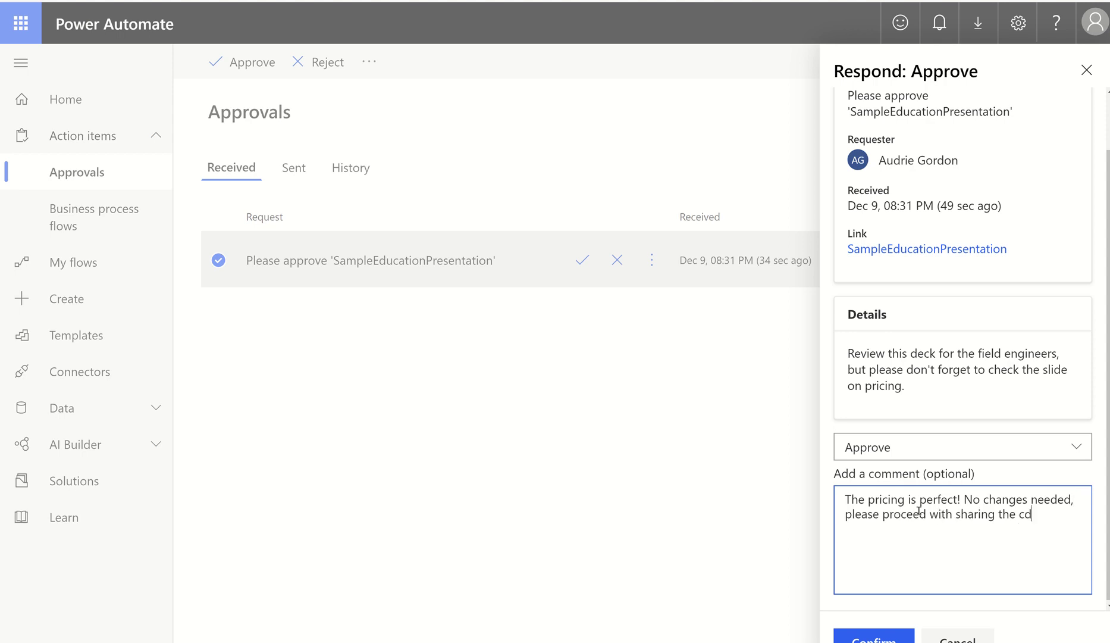
{"action": "key", "text": "BackSpace"}
{"action": "key", "text": "BackSpace"}
{"action": "type", "text": "deck with field engineers."}
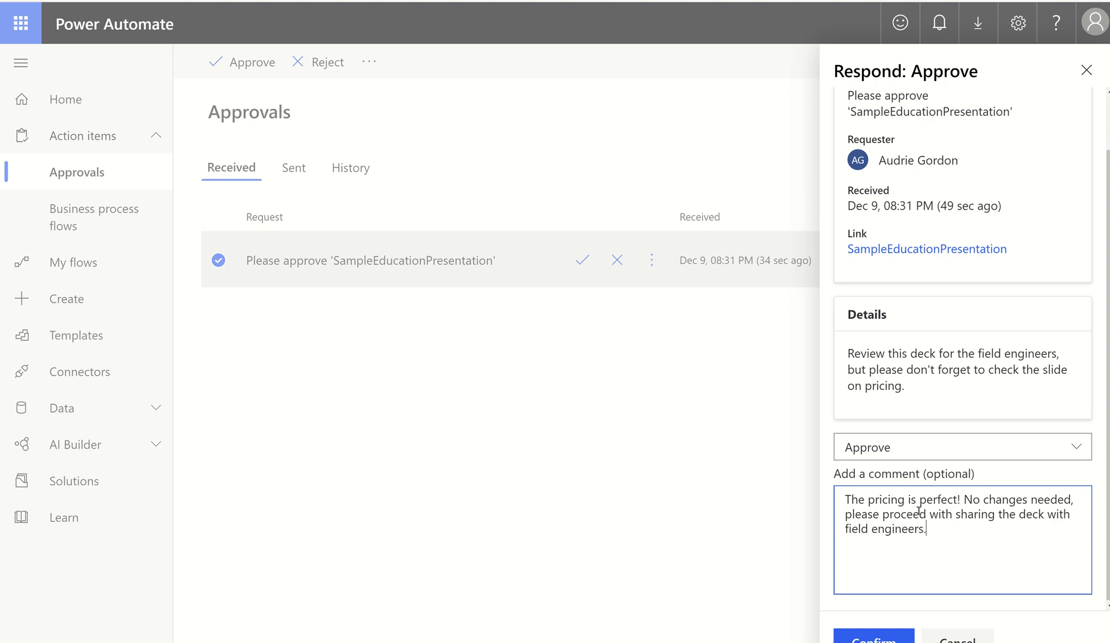
{"action": "left_click", "coordinate": [870, 635]}
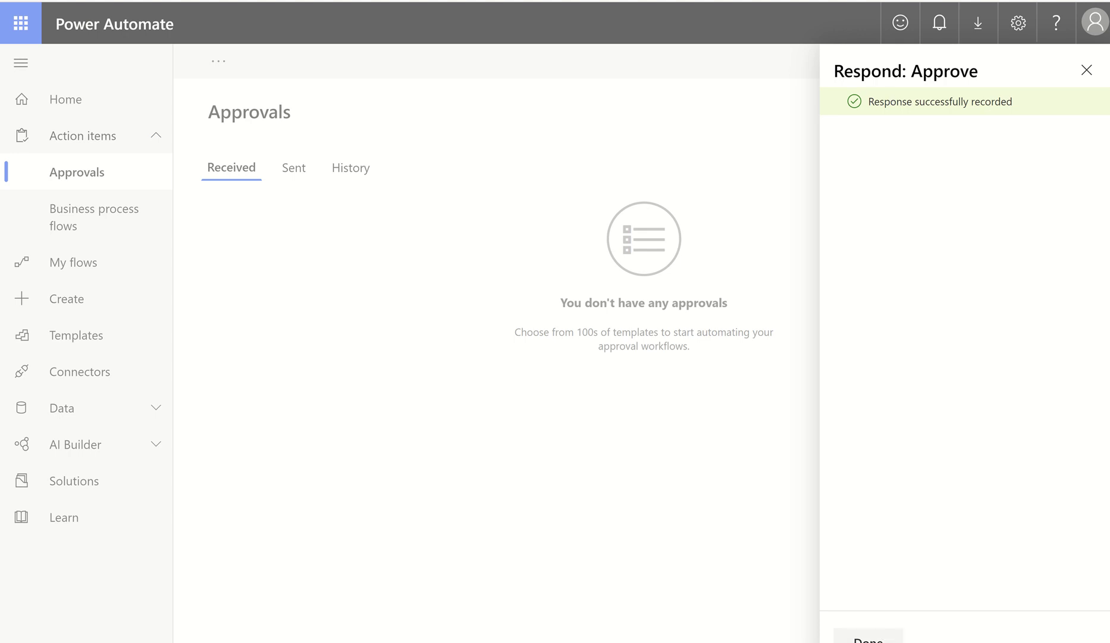
Check approval History for SampleEducationPresentation, verifying outcome Approve and the pricing comment
{"action": "left_click", "coordinate": [886, 636]}
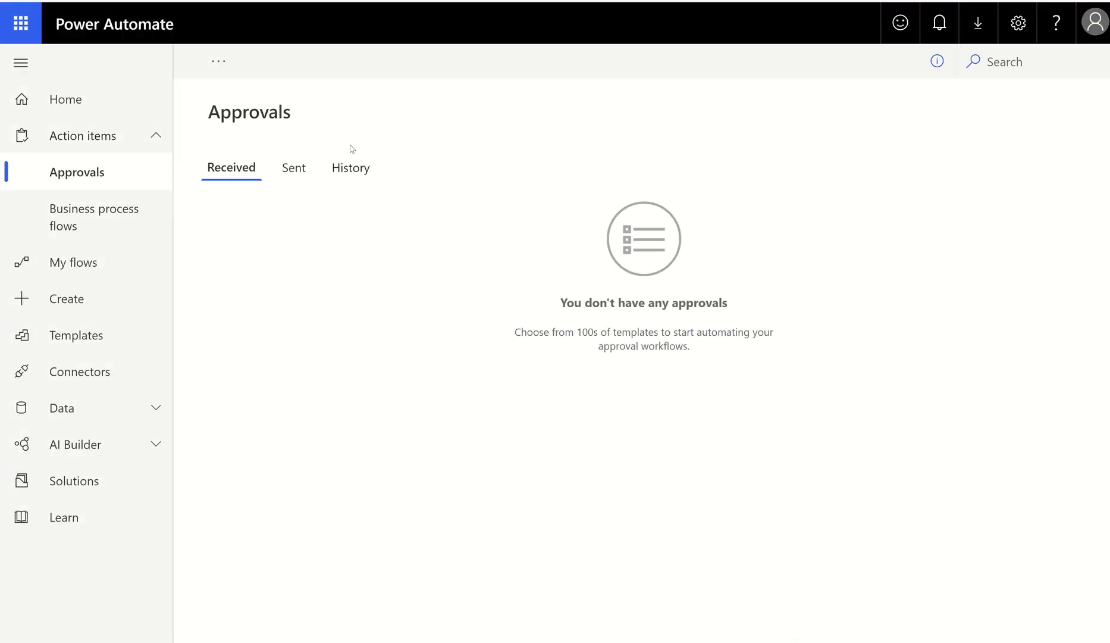
{"action": "left_click", "coordinate": [347, 181]}
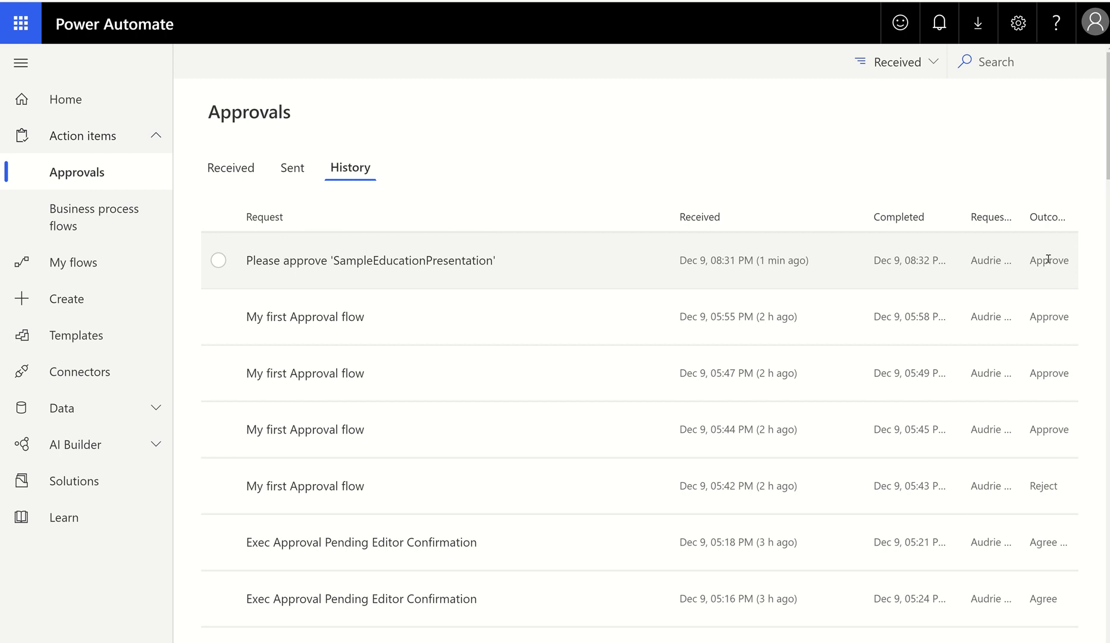
{"action": "left_click", "coordinate": [453, 262]}
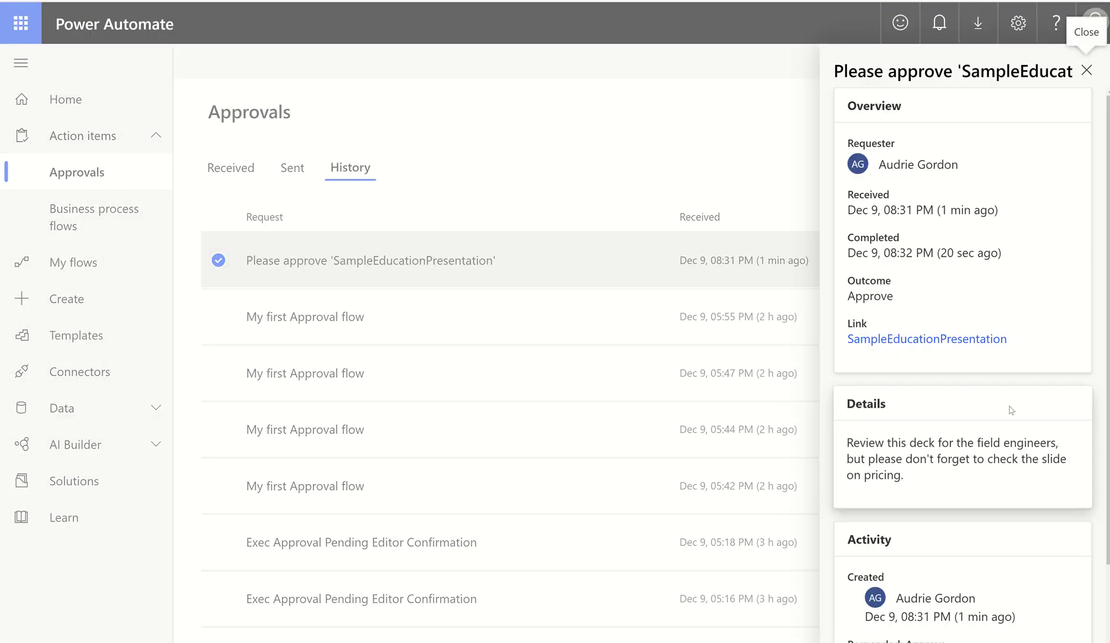
{"action": "scroll", "coordinate": [1012, 410], "scroll_direction": "down", "scroll_amount": 3}
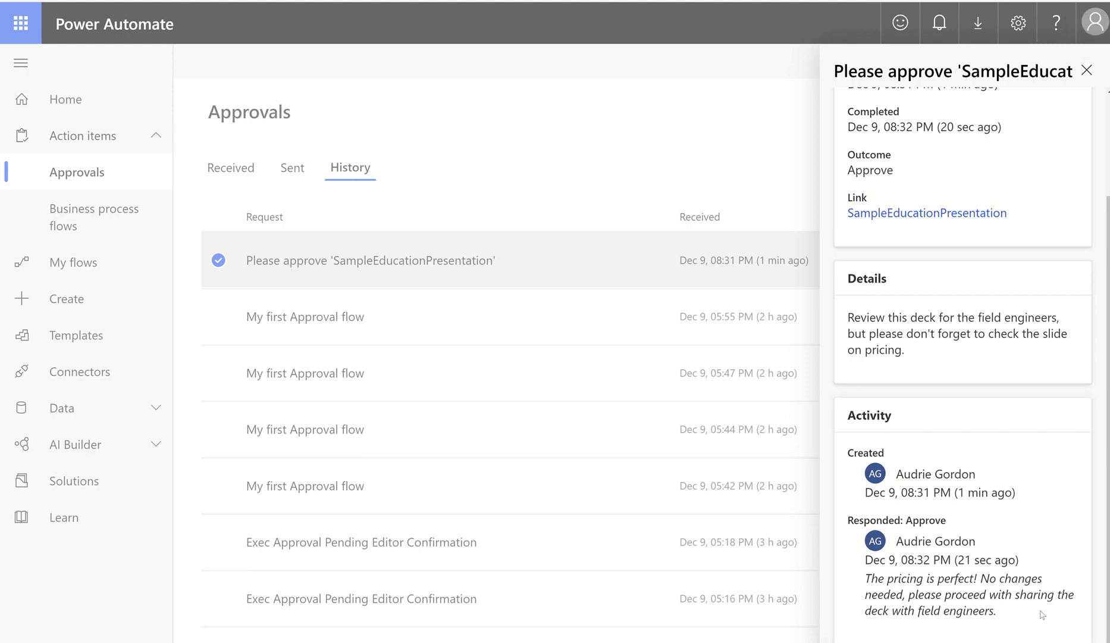
{"action": "left_click_drag", "start_coordinate": [1011, 613], "coordinate": [869, 576]}
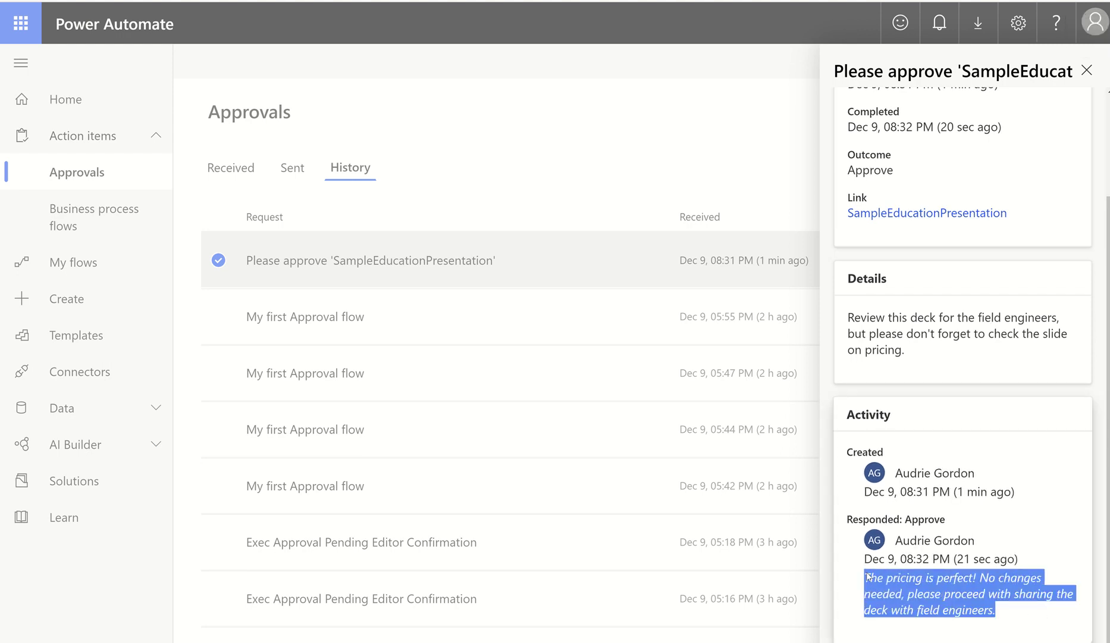